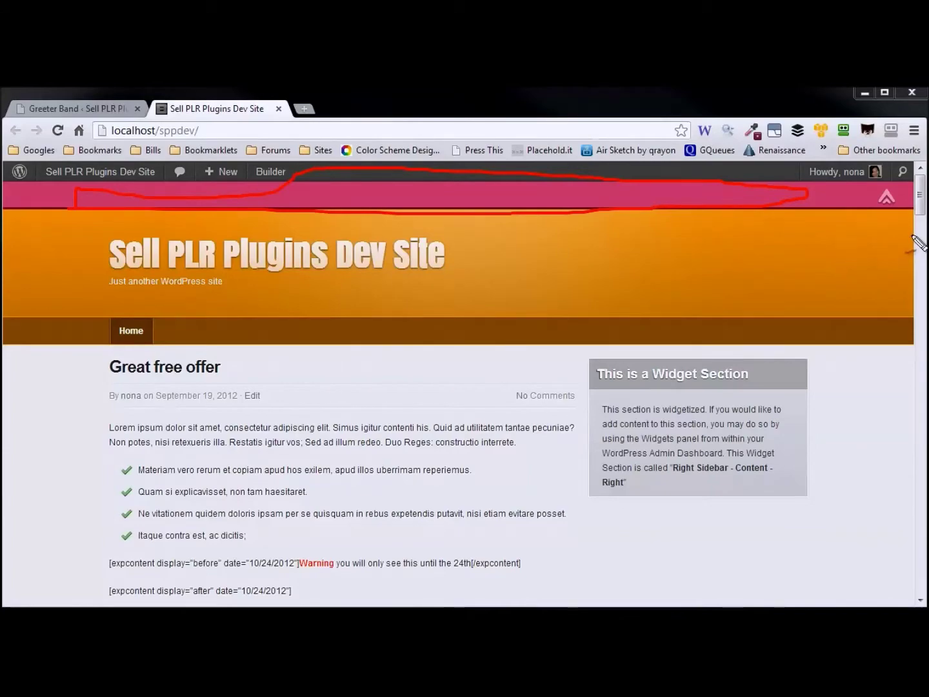
Collapse the pink greeter band on the site's front page, browse the posts without it, and expand it again
{"action": "key", "text": "Escape"}
{"action": "left_click_drag", "start_coordinate": [921, 202], "coordinate": [898, 289]}
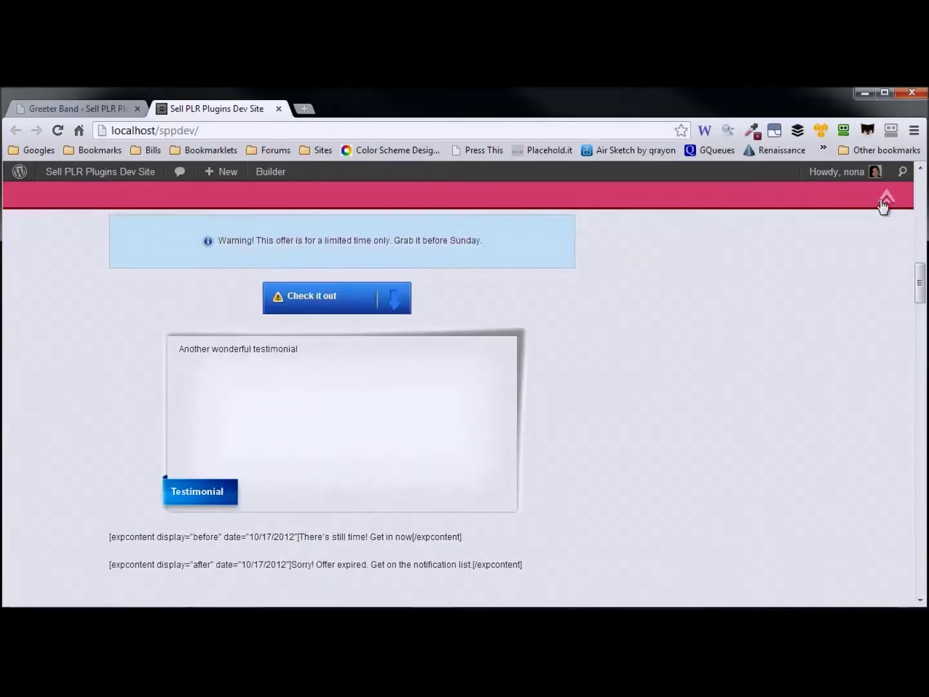
{"action": "left_click", "coordinate": [886, 197]}
{"action": "scroll", "coordinate": [742, 303], "scroll_direction": "down", "scroll_amount": 9}
{"action": "scroll", "coordinate": [801, 258], "scroll_direction": "down", "scroll_amount": 5}
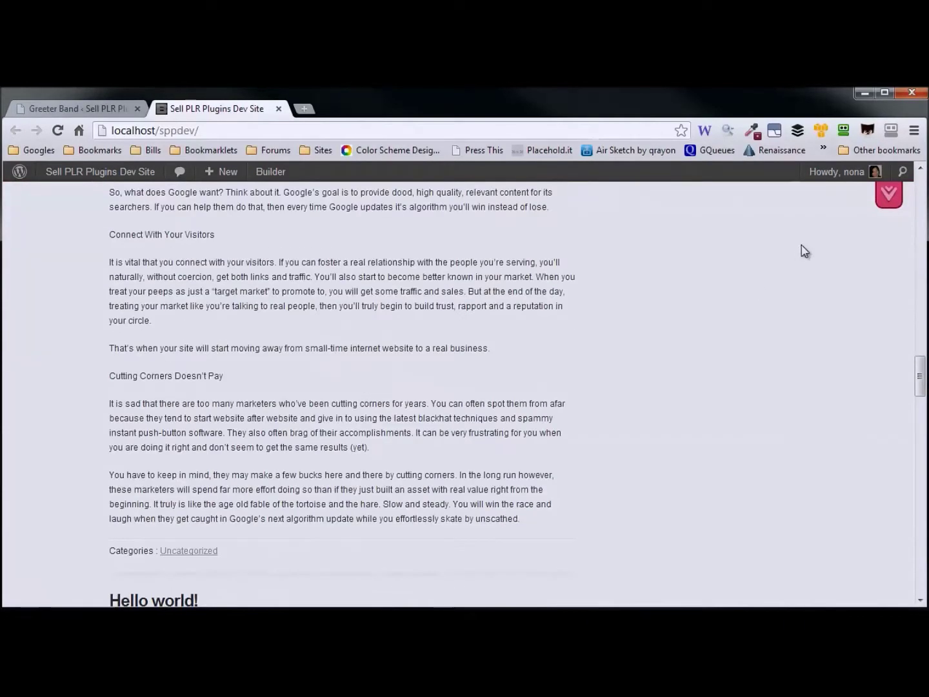
{"action": "scroll", "coordinate": [848, 304], "scroll_direction": "down", "scroll_amount": 10}
{"action": "scroll", "coordinate": [847, 304], "scroll_direction": "down", "scroll_amount": 10}
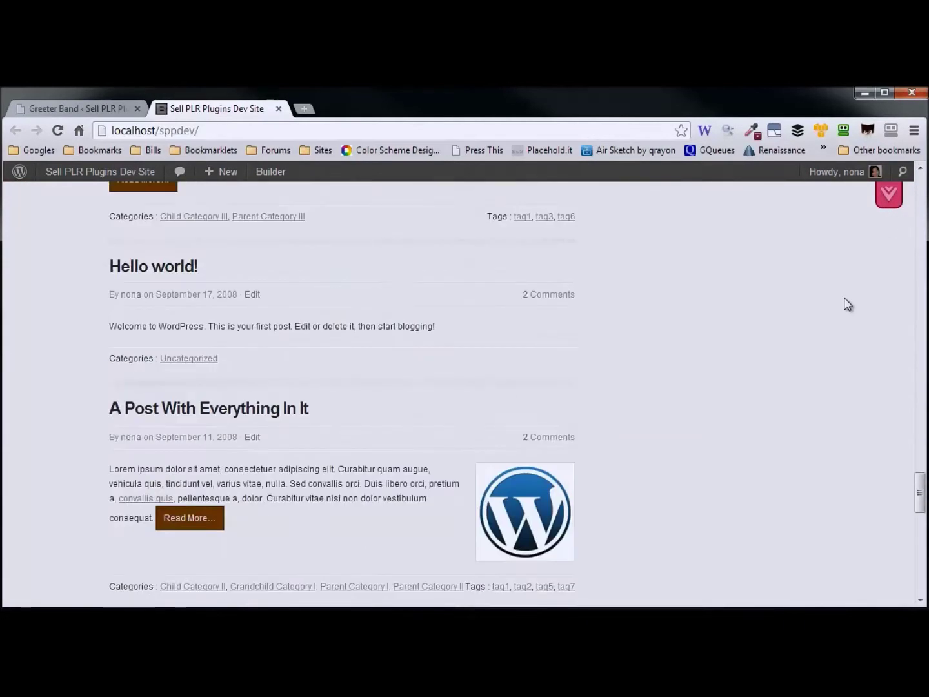
{"action": "scroll", "coordinate": [848, 304], "scroll_direction": "up", "scroll_amount": 20}
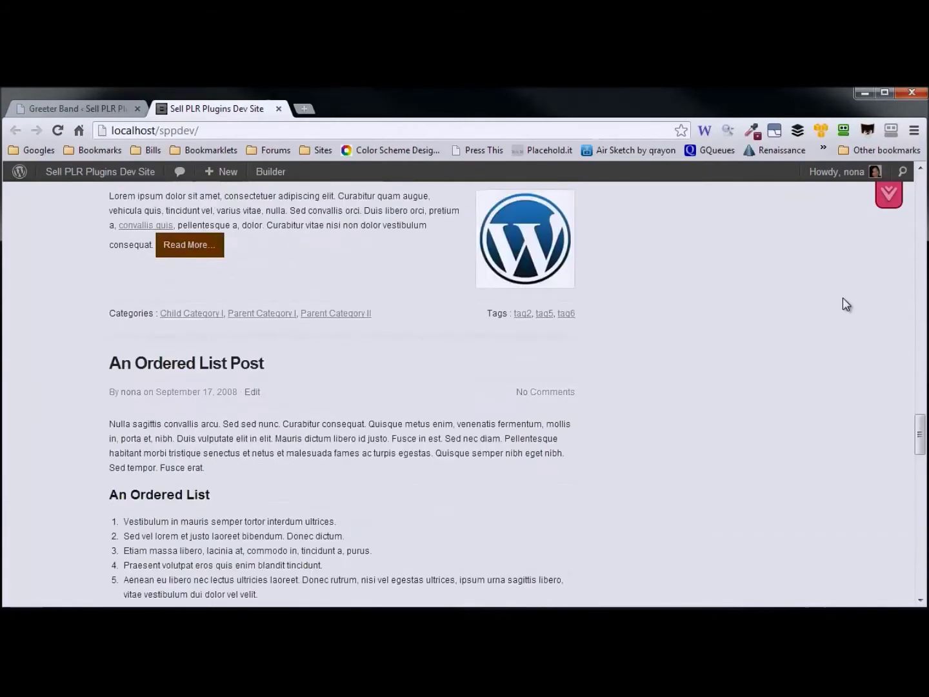
{"action": "scroll", "coordinate": [845, 304], "scroll_direction": "up", "scroll_amount": 10}
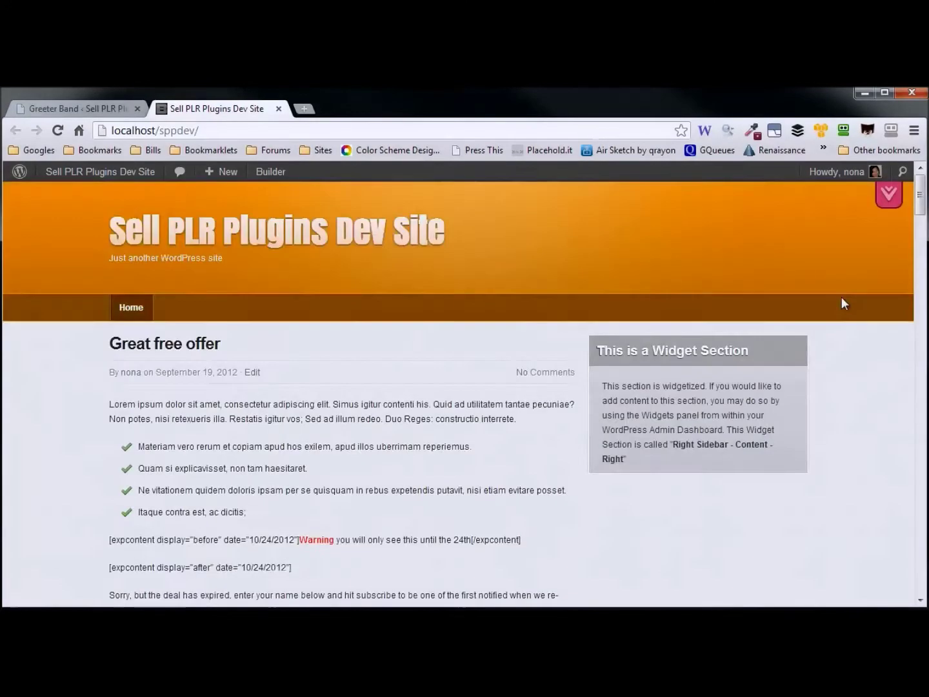
{"action": "left_click", "coordinate": [891, 200]}
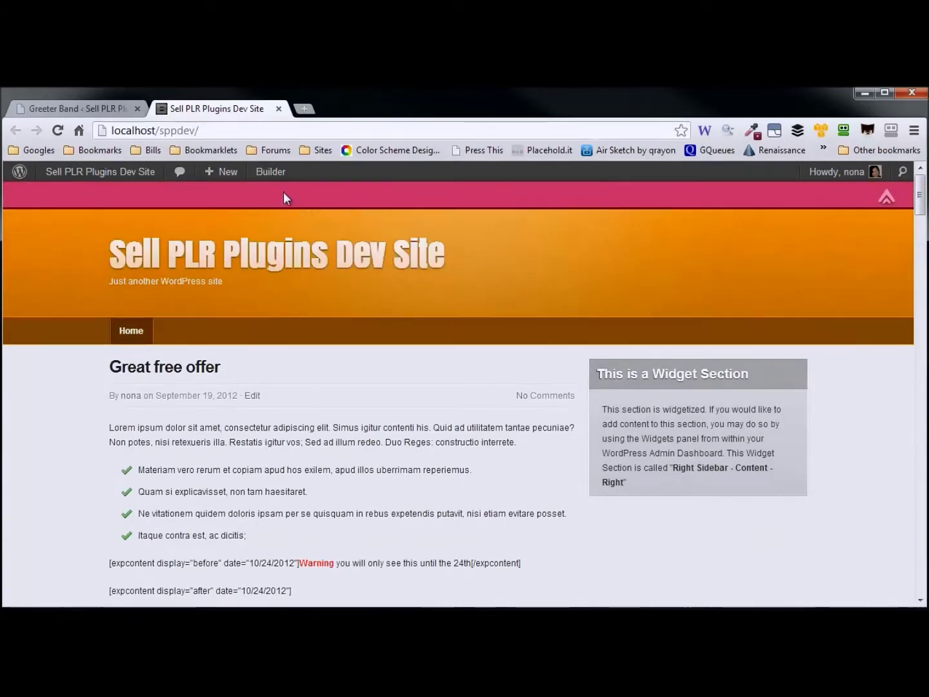
In the Greeter Band content options, enter the band text "Expring Soon! 15% off all tutorials. Don't miss out!"
{"action": "left_click", "coordinate": [72, 115]}
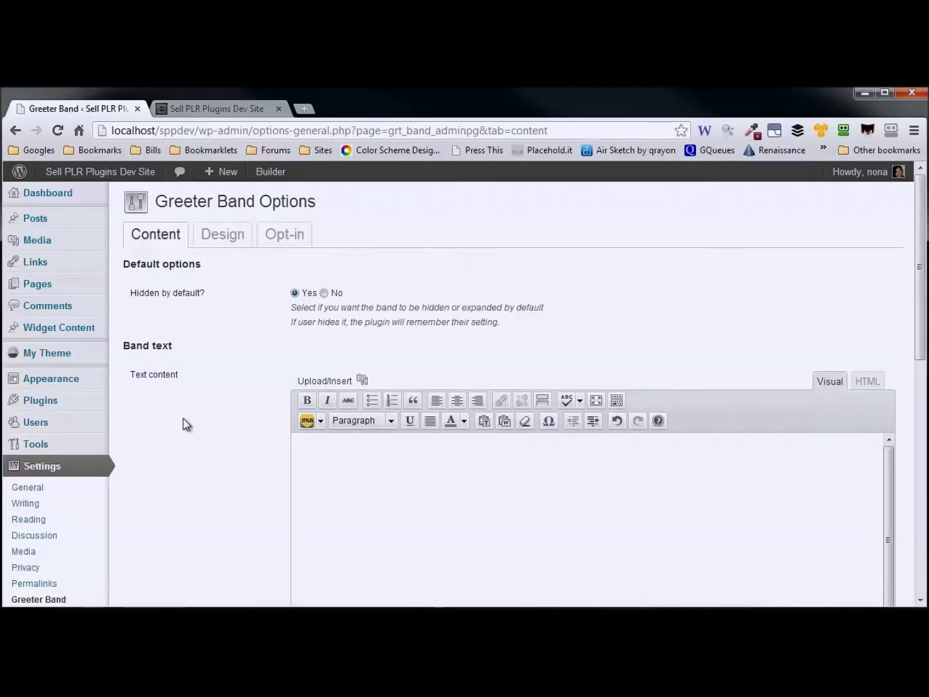
{"action": "scroll", "coordinate": [184, 424], "scroll_direction": "down", "scroll_amount": 2}
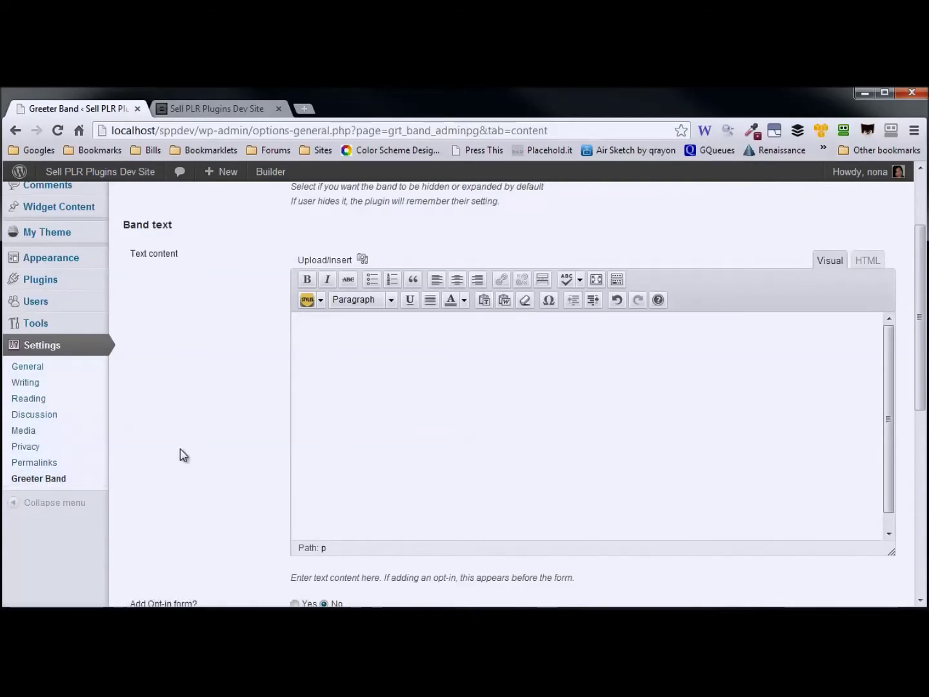
{"action": "scroll", "coordinate": [180, 448], "scroll_direction": "up", "scroll_amount": 2}
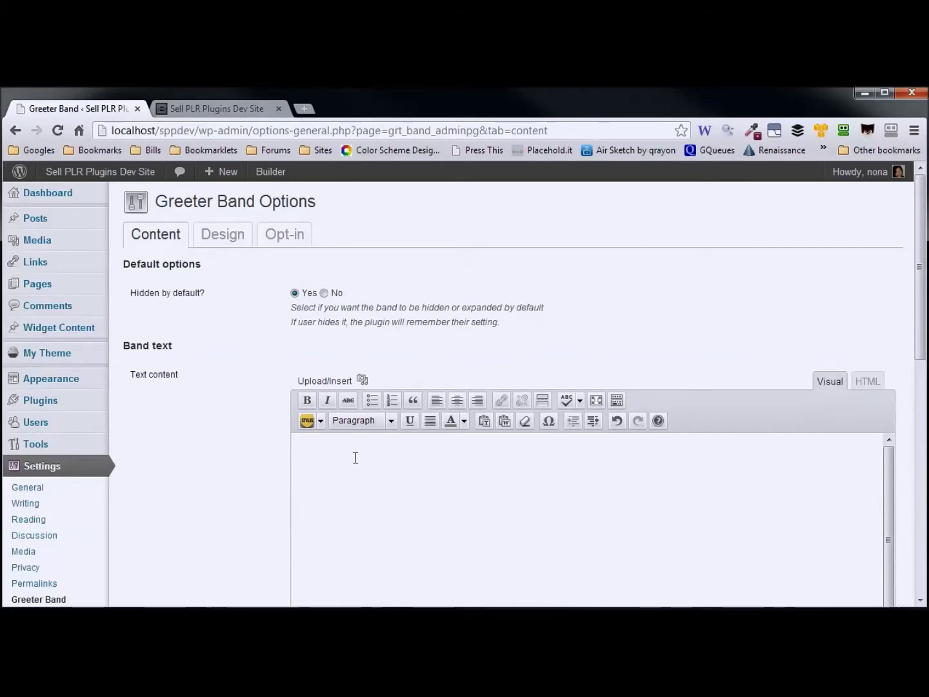
{"action": "type", "text": "Expring Soon! 15% off all tutorials. Don't miss out!"}
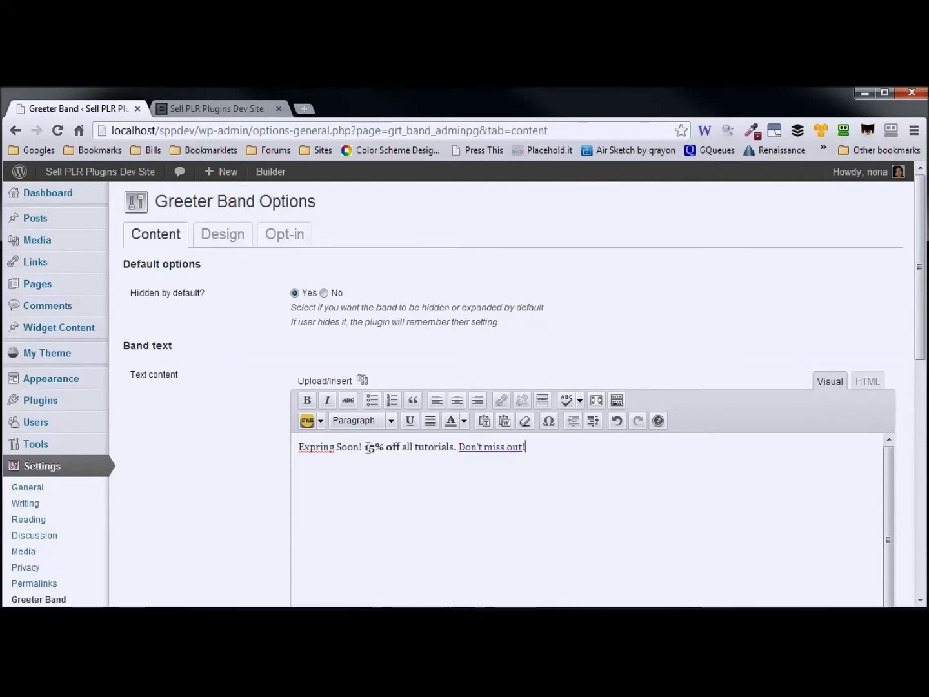
Make the words "15% off" in the band text bold and red
{"action": "left_click_drag", "start_coordinate": [364, 447], "coordinate": [401, 445]}
{"action": "key", "text": "ctrl+b"}
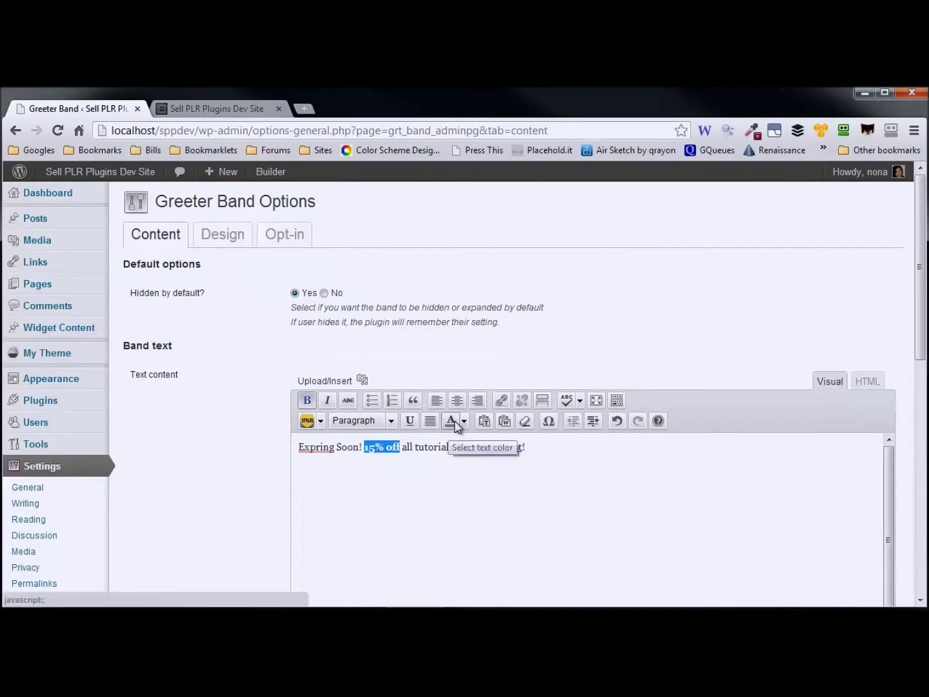
{"action": "left_click", "coordinate": [464, 422]}
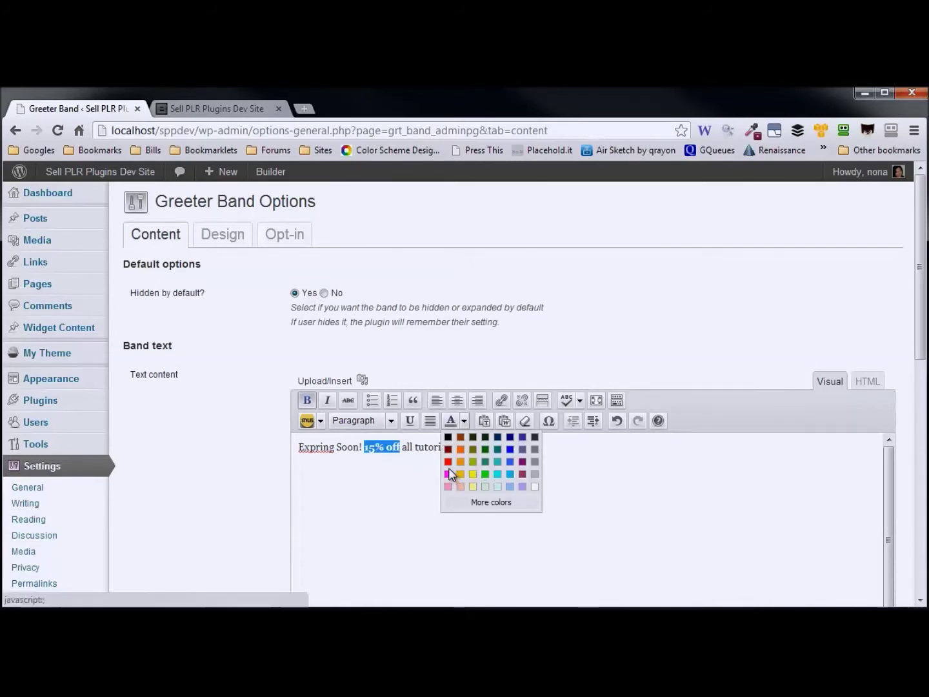
{"action": "left_click", "coordinate": [448, 462]}
{"action": "left_click", "coordinate": [407, 447]}
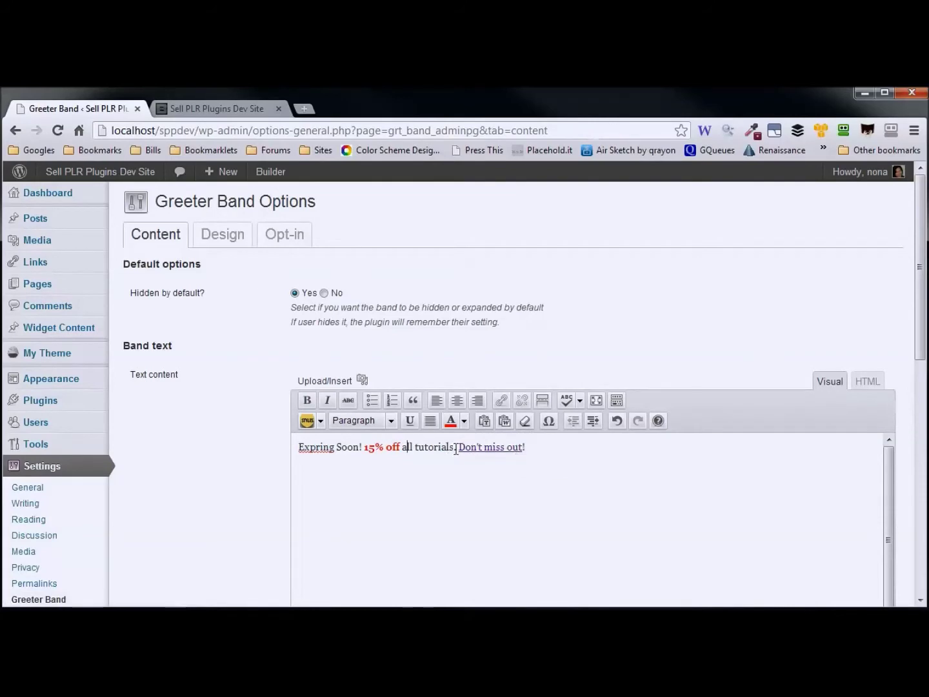
Link the words "Don't miss out" in the band text to the existing "Hello world!" post
{"action": "left_click_drag", "start_coordinate": [458, 446], "coordinate": [520, 447]}
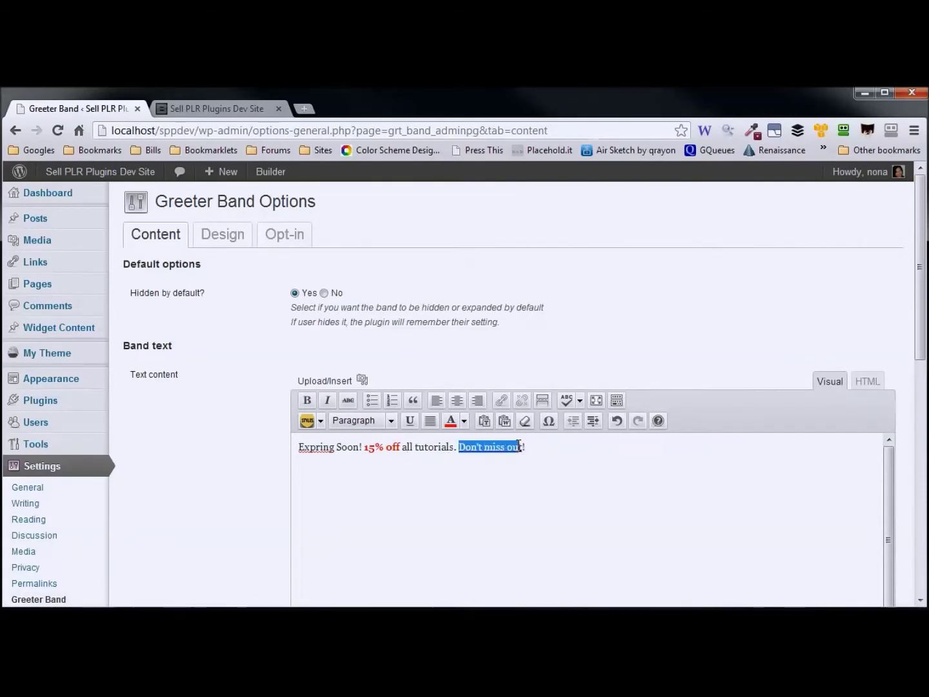
{"action": "left_click", "coordinate": [502, 399]}
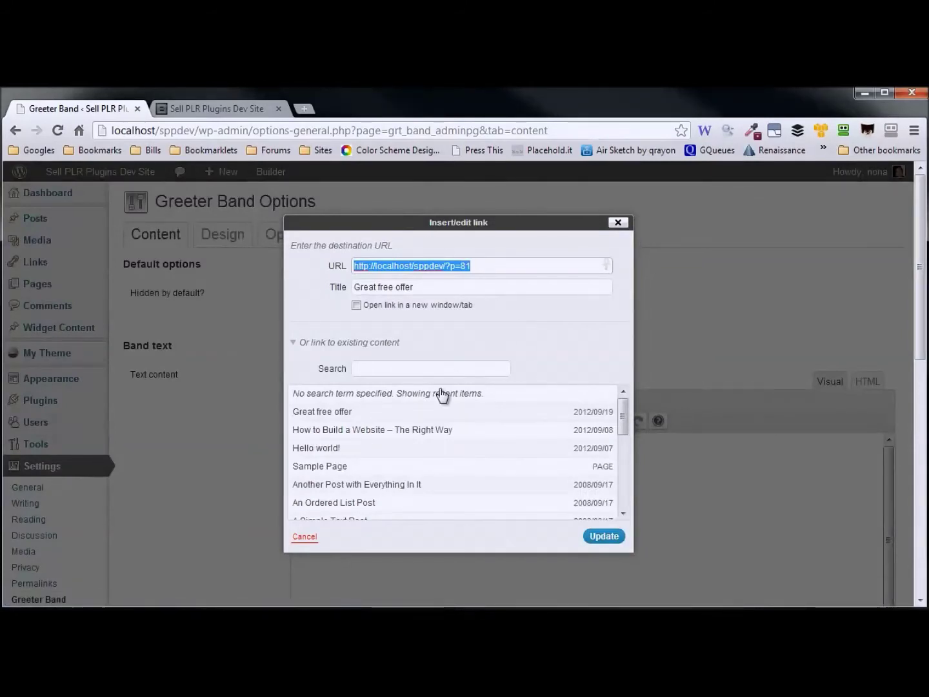
{"action": "left_click", "coordinate": [378, 455]}
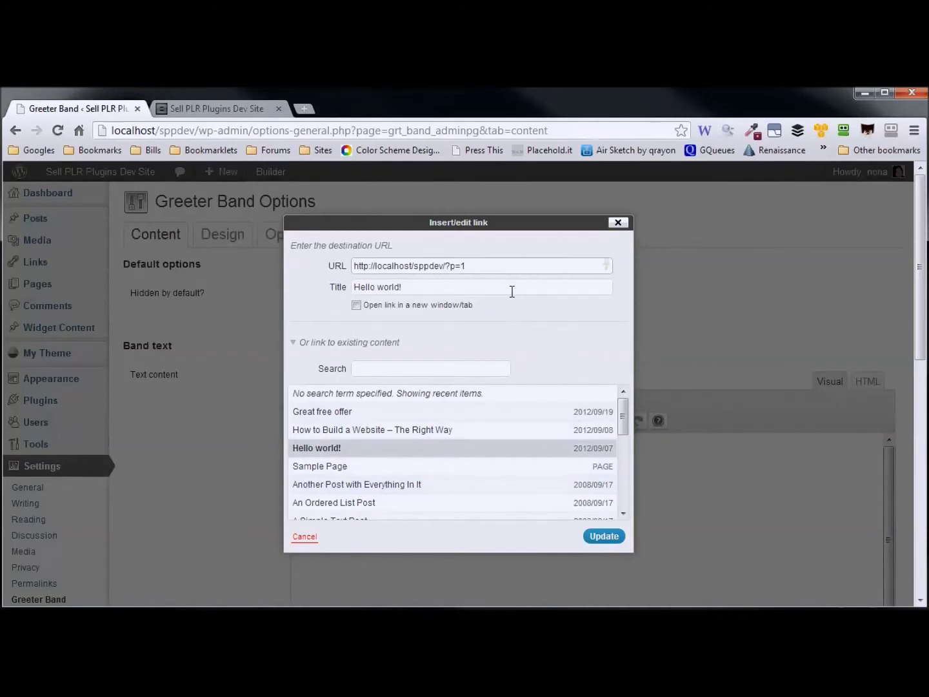
{"action": "left_click", "coordinate": [602, 538]}
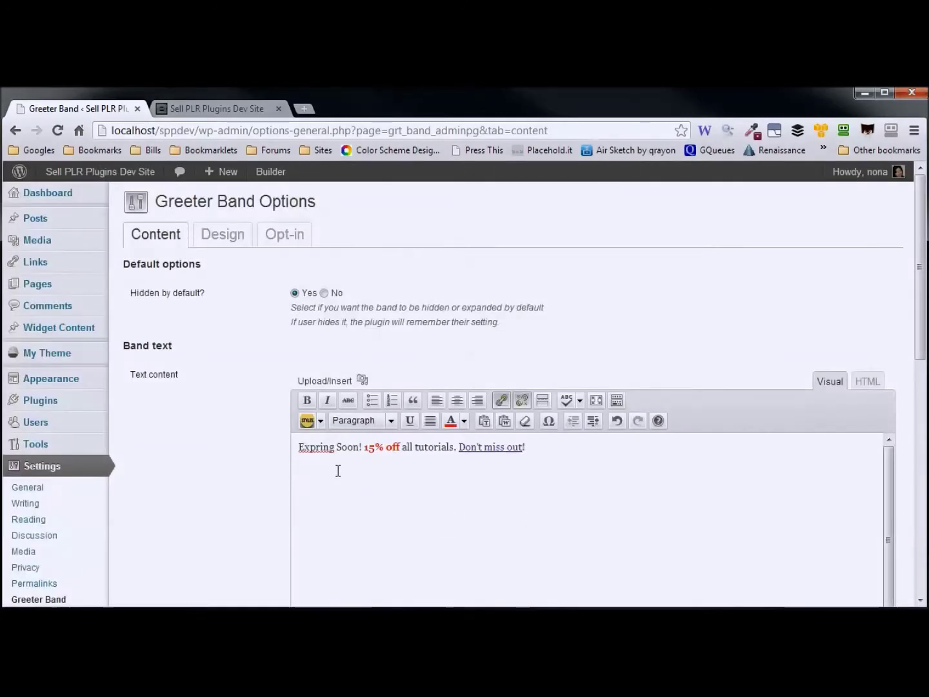
Enable the opt-in form for the band and enter "Don't miss out" as the text after the opt-in
{"action": "scroll", "coordinate": [247, 471], "scroll_direction": "down", "scroll_amount": 5}
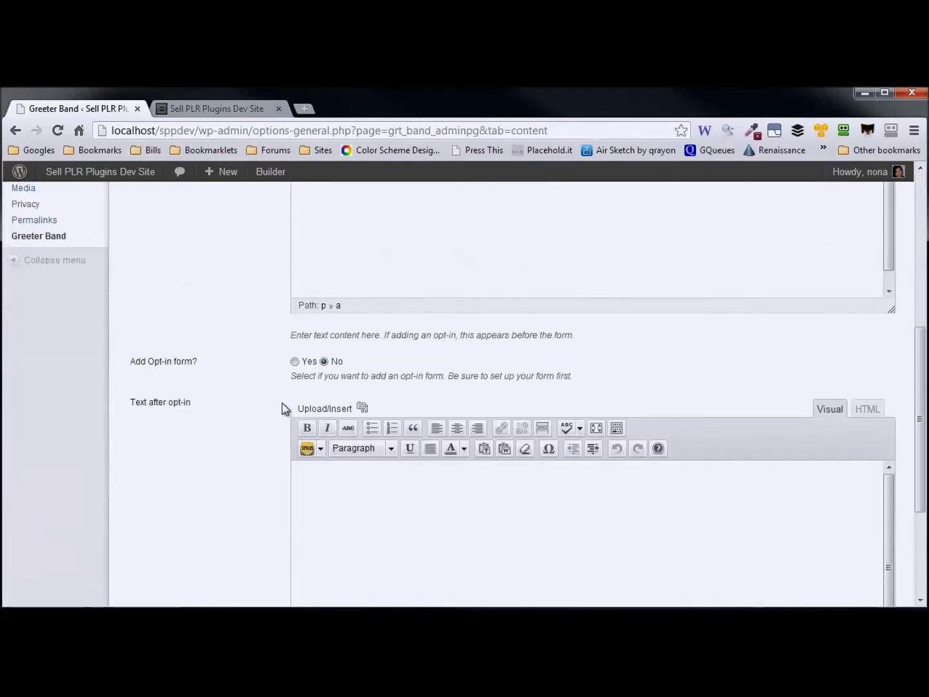
{"action": "left_click", "coordinate": [295, 362]}
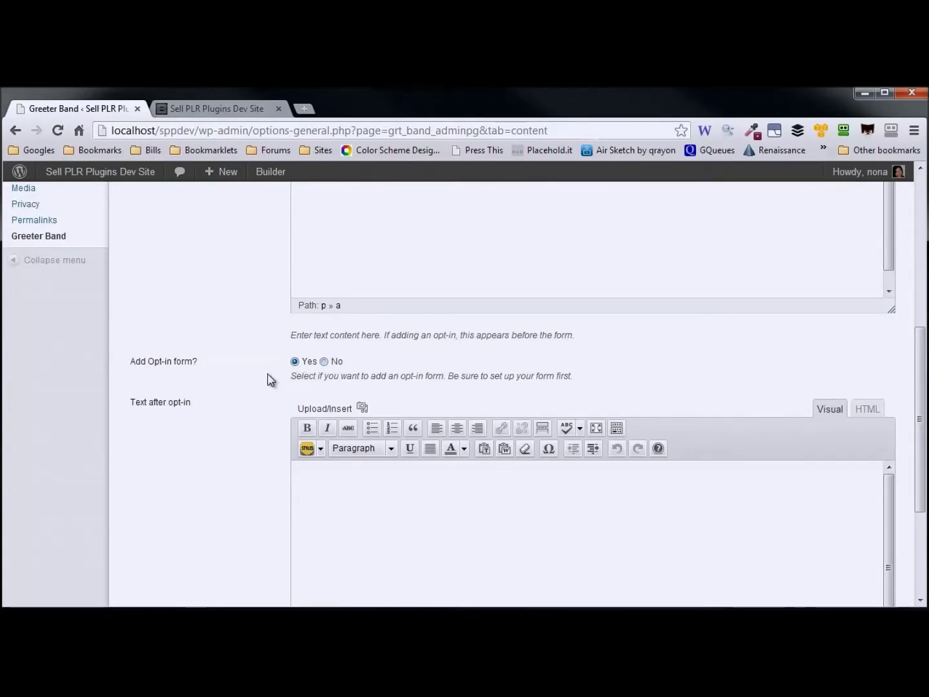
{"action": "scroll", "coordinate": [267, 379], "scroll_direction": "down", "scroll_amount": 2}
{"action": "left_click", "coordinate": [332, 381]}
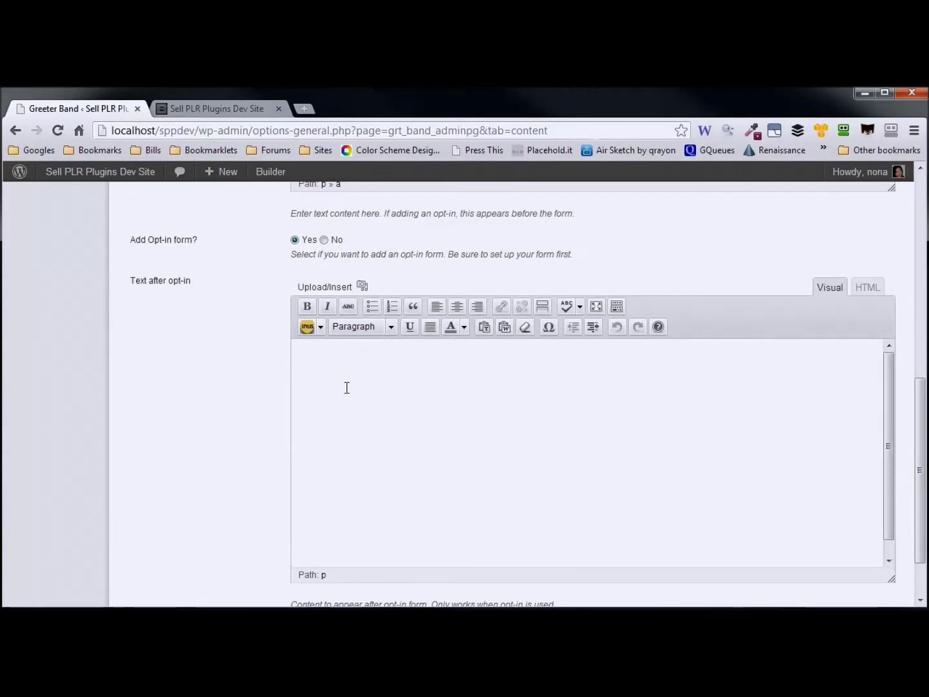
{"action": "type", "text": "Don't miss out"}
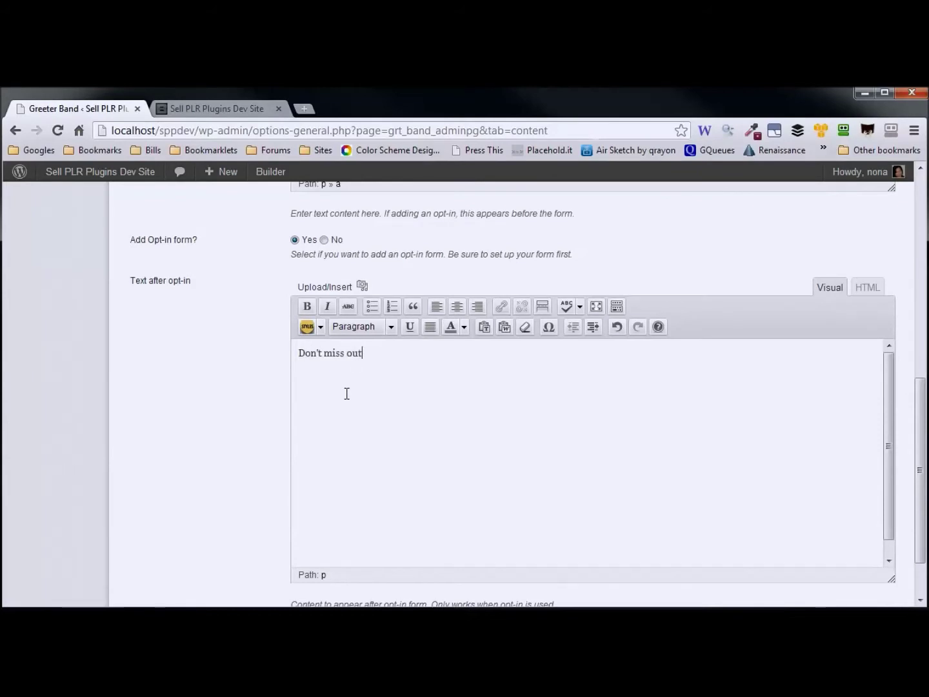
Insert accept.png from the media library with no link after the "Don't miss out" opt-in text, and save the content settings
{"action": "left_click", "coordinate": [362, 286]}
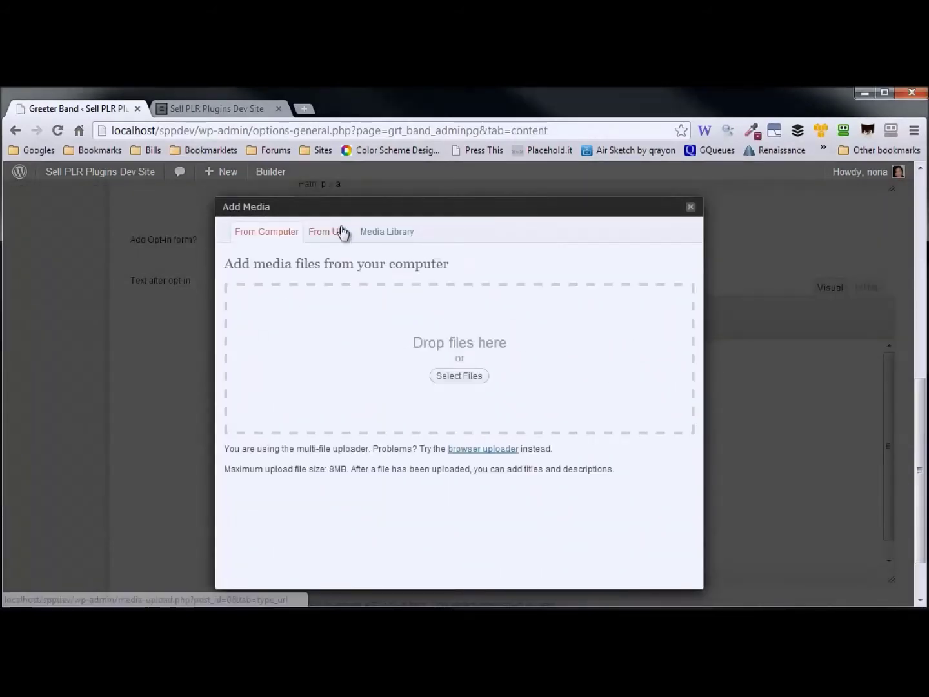
{"action": "left_click", "coordinate": [377, 232]}
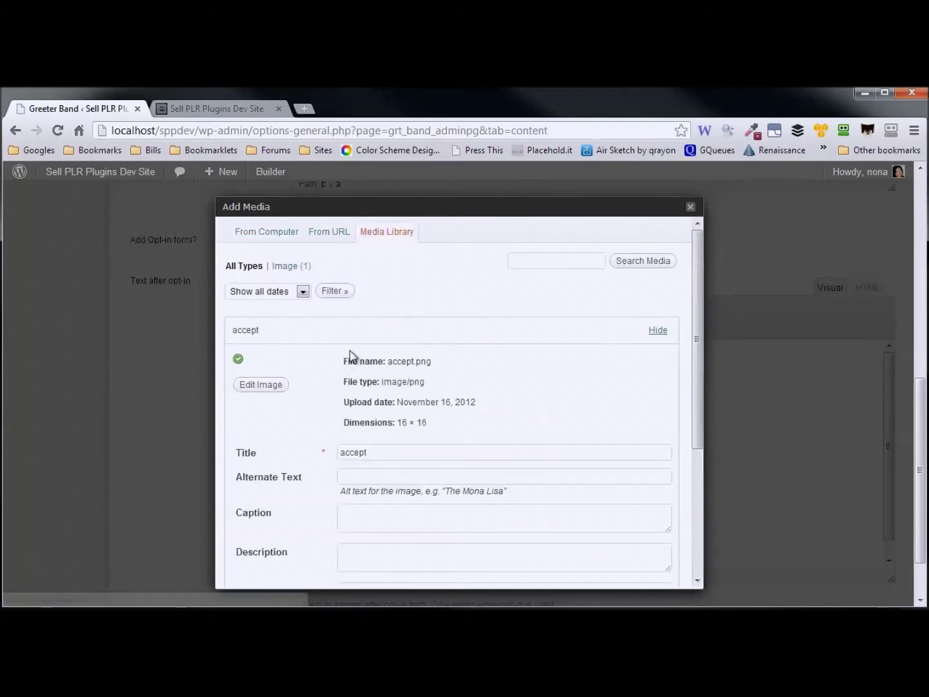
{"action": "scroll", "coordinate": [355, 457], "scroll_direction": "down", "scroll_amount": 2}
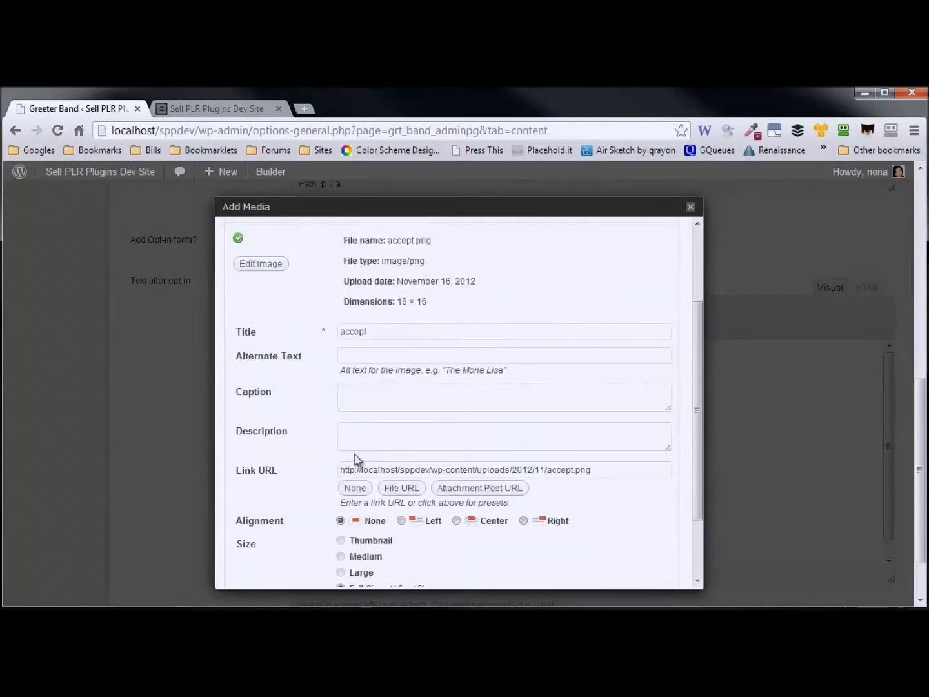
{"action": "left_click", "coordinate": [355, 488]}
{"action": "scroll", "coordinate": [303, 473], "scroll_direction": "down", "scroll_amount": 2}
{"action": "left_click", "coordinate": [365, 523]}
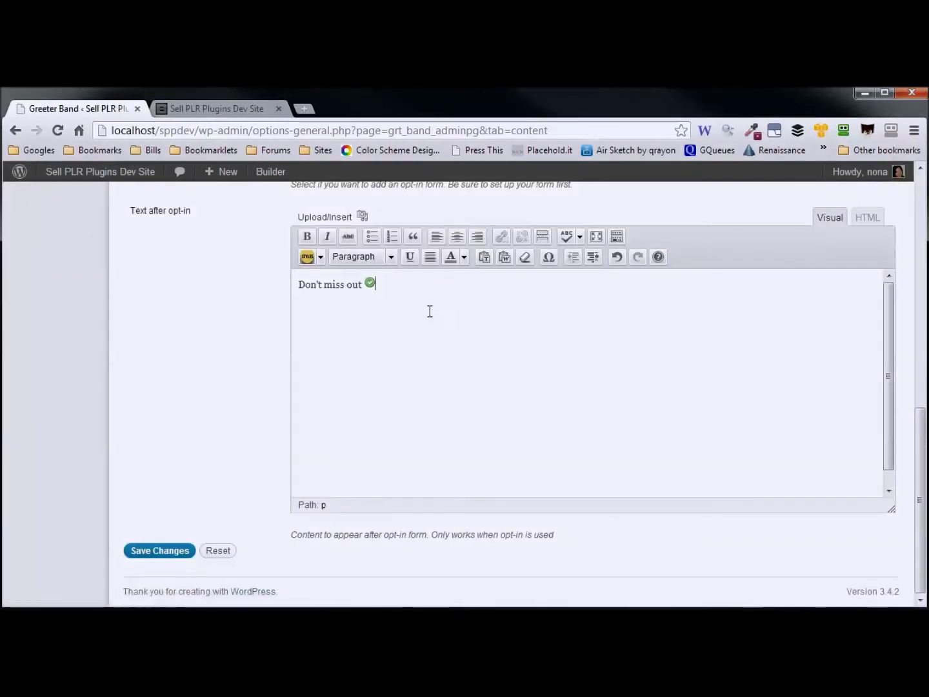
{"action": "left_click", "coordinate": [161, 552]}
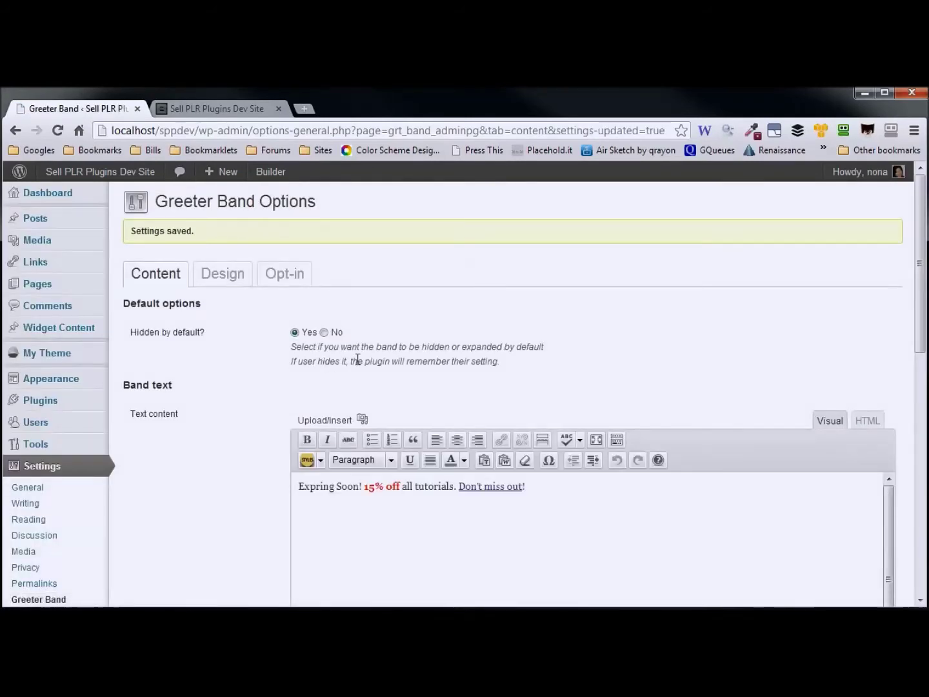
In the Greeter Band opt-in settings, set the Aweber list name to kickstartwp
{"action": "scroll", "coordinate": [235, 463], "scroll_direction": "down", "scroll_amount": 4}
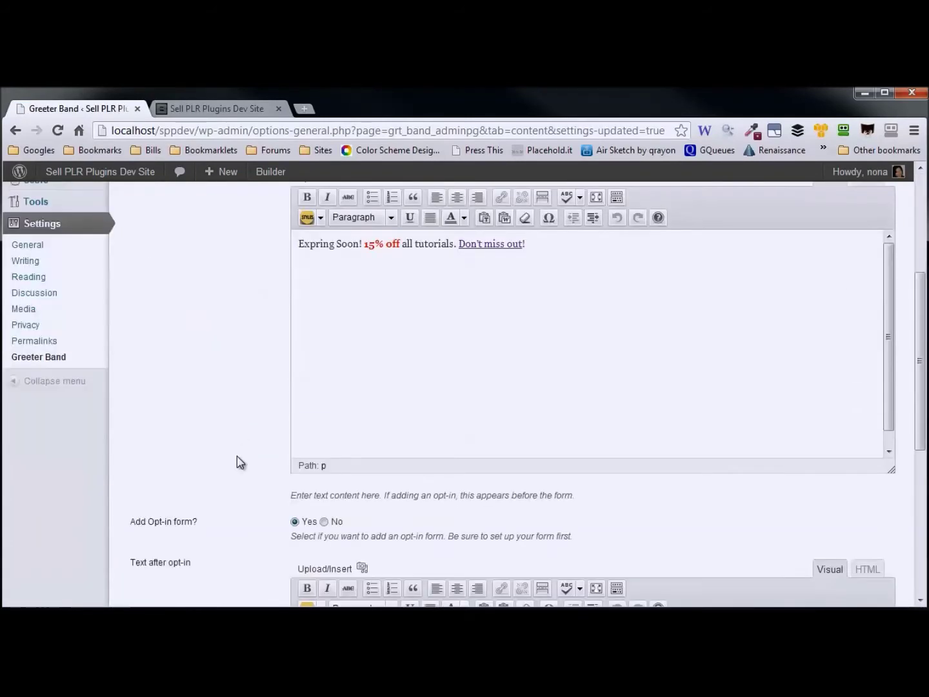
{"action": "scroll", "coordinate": [236, 462], "scroll_direction": "down", "scroll_amount": 2}
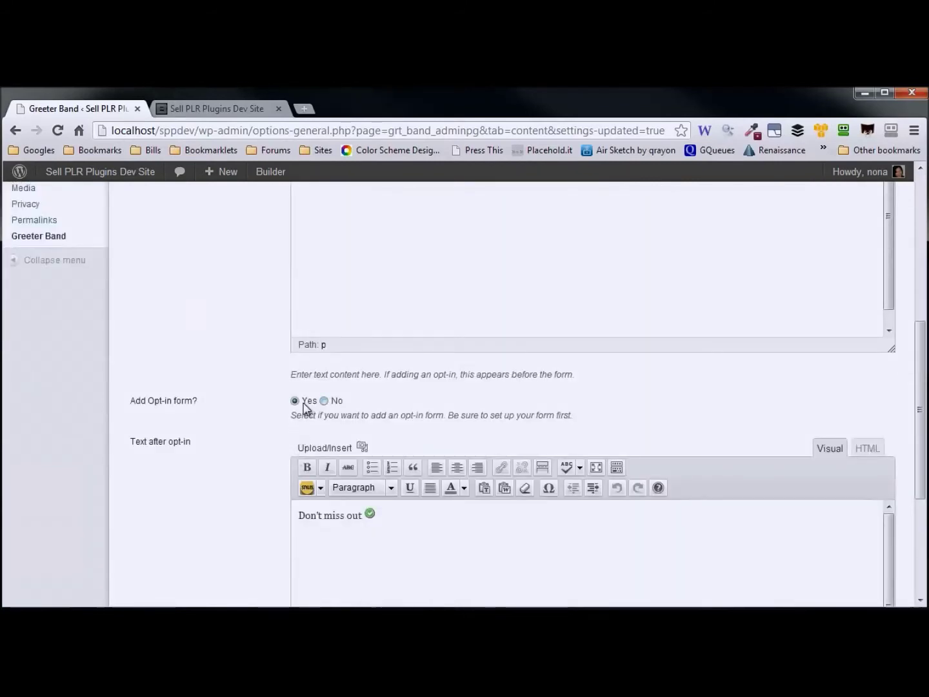
{"action": "scroll", "coordinate": [204, 391], "scroll_direction": "up", "scroll_amount": 6}
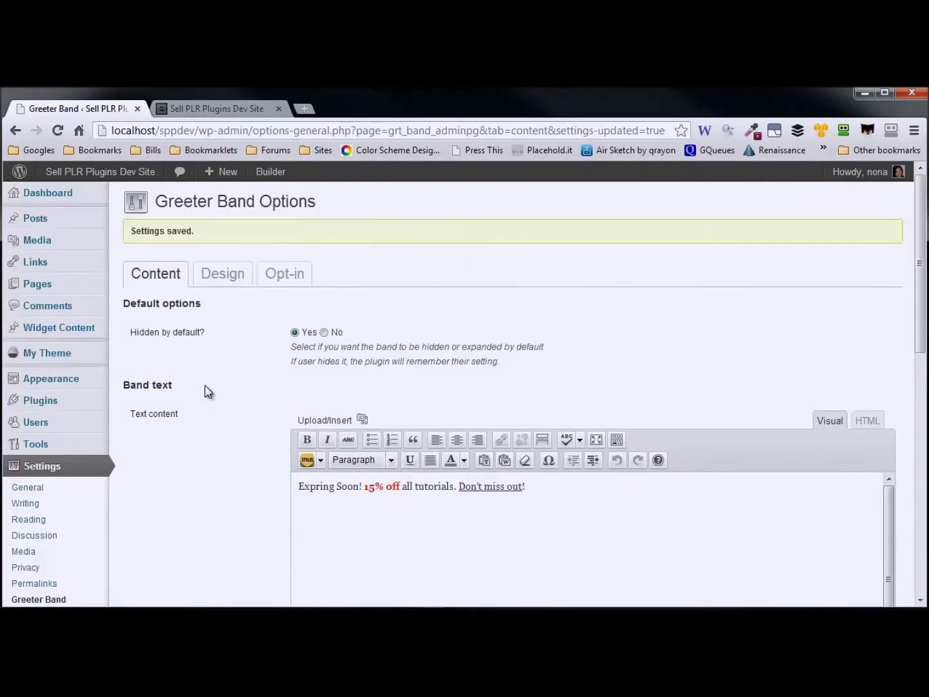
{"action": "left_click", "coordinate": [278, 279]}
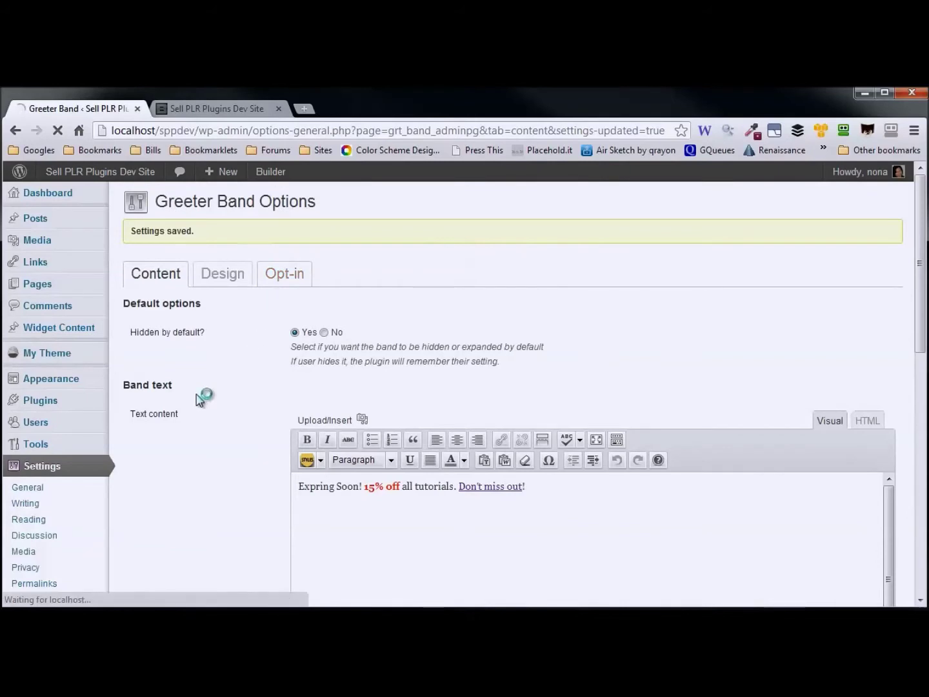
{"action": "left_click", "coordinate": [322, 297]}
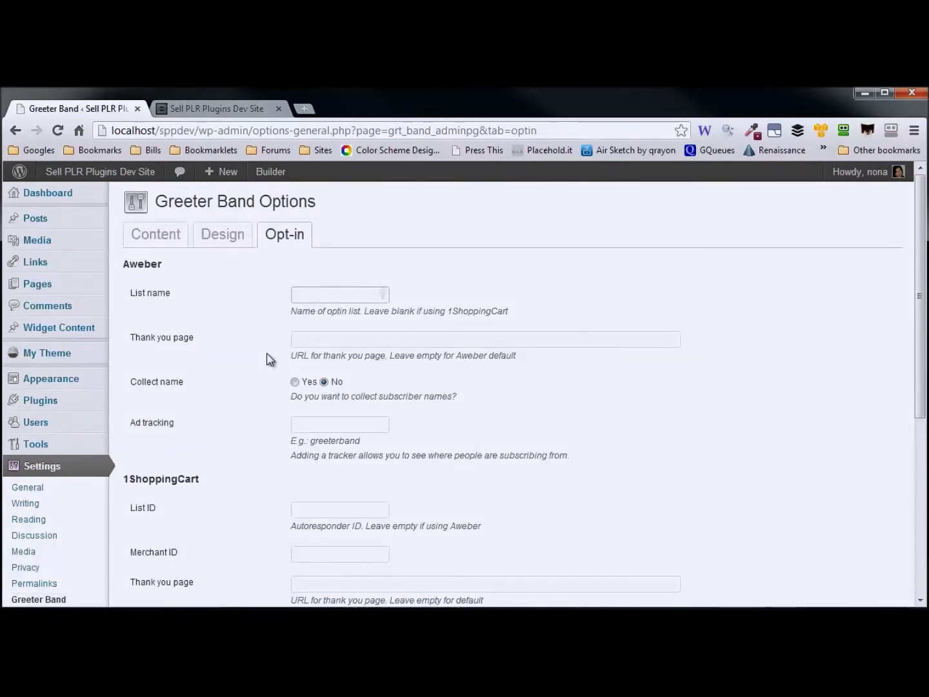
{"action": "type", "text": "kis"}
{"action": "key", "text": "BackSpace"}
{"action": "type", "text": "ko"}
{"action": "type", "text": "startwp"}
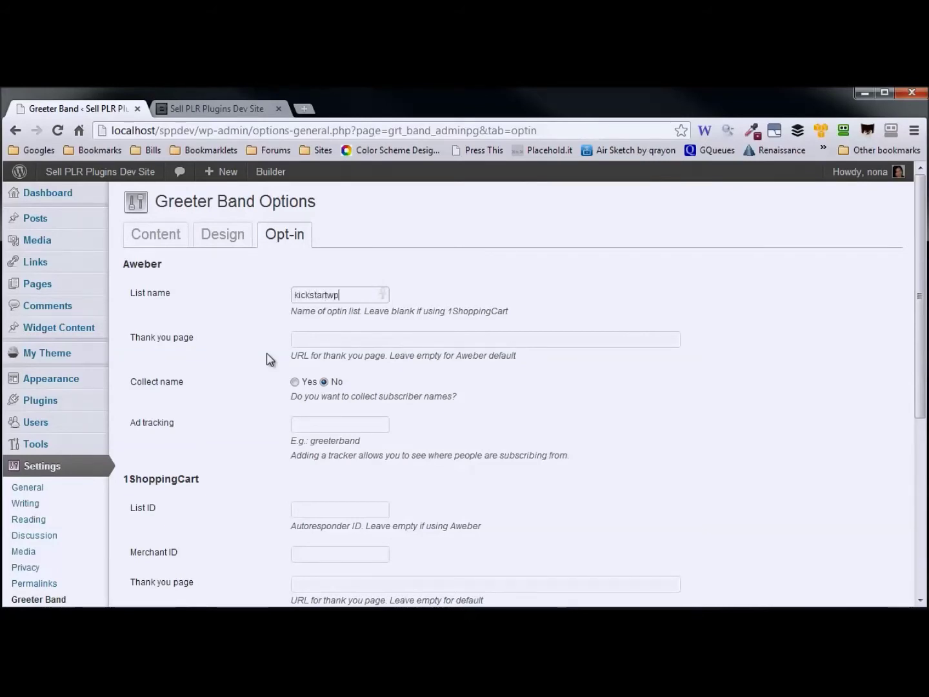
{"action": "left_click", "coordinate": [338, 338]}
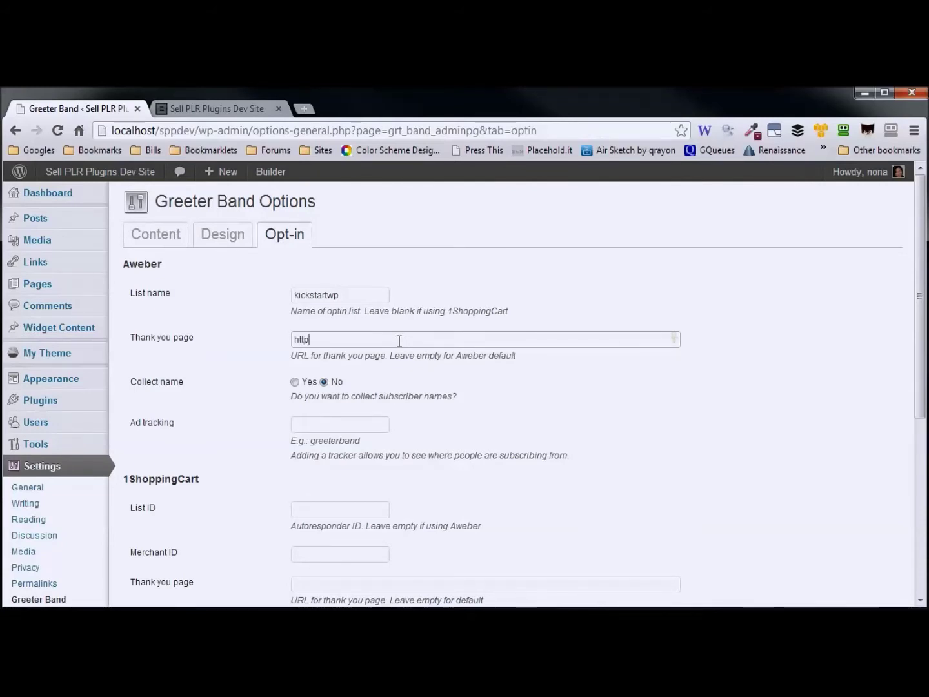
{"action": "type", "text": "techbasedtraining.com/"}
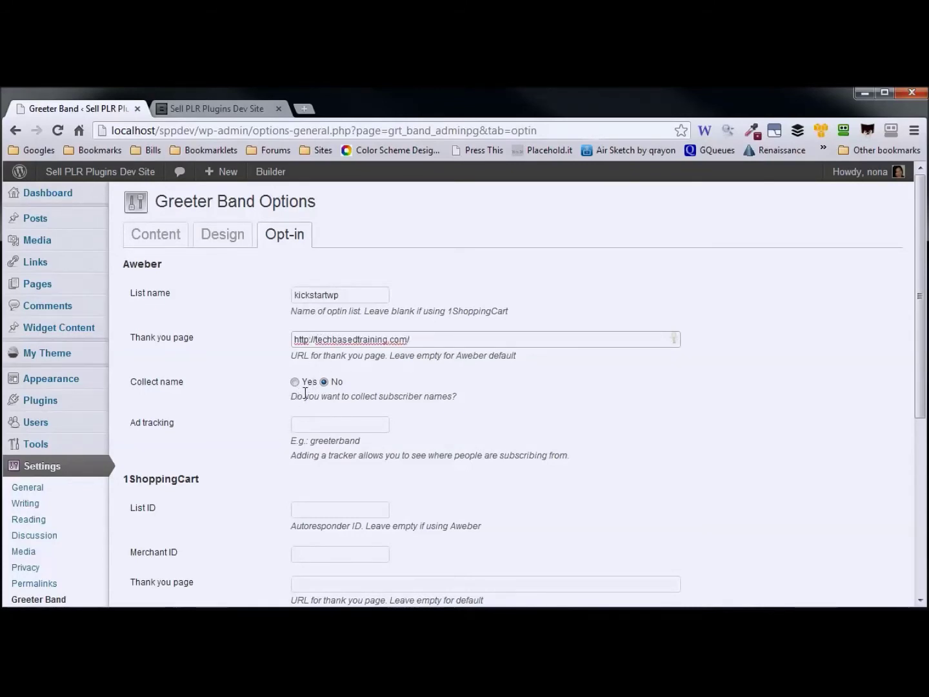
{"action": "left_click", "coordinate": [282, 398]}
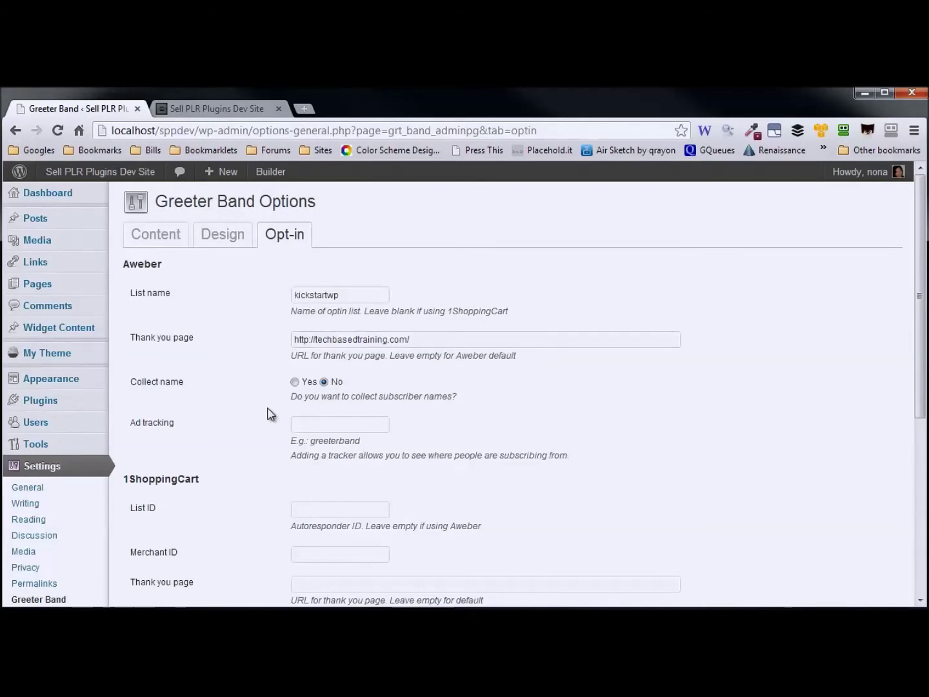
Set the Aweber ad tracking value to grtbnd and save the opt-in settings
{"action": "left_click", "coordinate": [334, 423]}
{"action": "scroll", "coordinate": [248, 438], "scroll_direction": "down", "scroll_amount": 2}
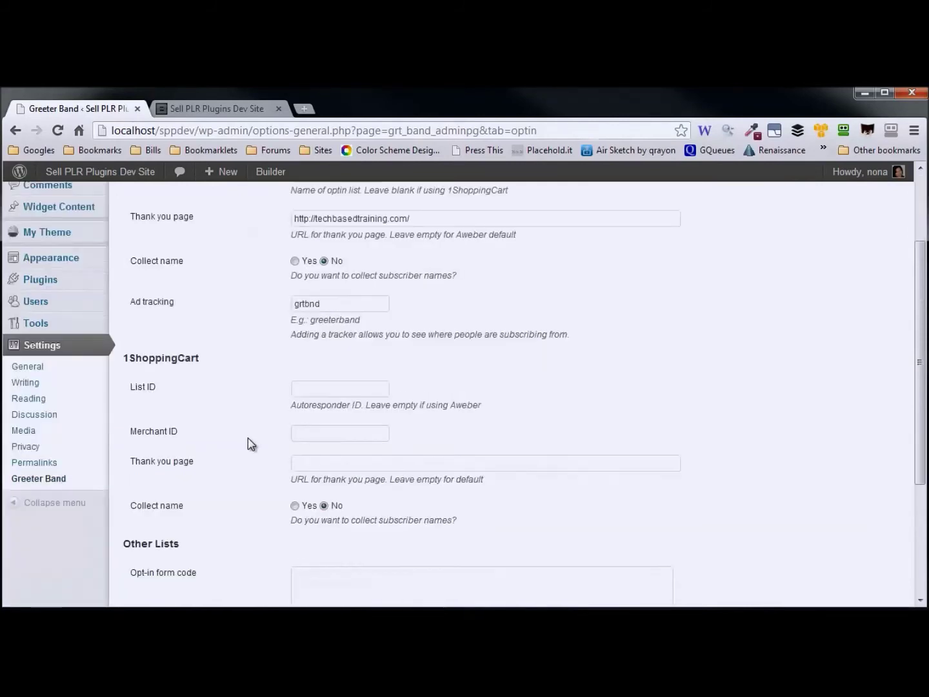
{"action": "scroll", "coordinate": [263, 355], "scroll_direction": "down", "scroll_amount": 2}
{"action": "scroll", "coordinate": [266, 324], "scroll_direction": "up", "scroll_amount": 4}
{"action": "scroll", "coordinate": [272, 384], "scroll_direction": "down", "scroll_amount": 2}
{"action": "scroll", "coordinate": [272, 387], "scroll_direction": "down", "scroll_amount": 2}
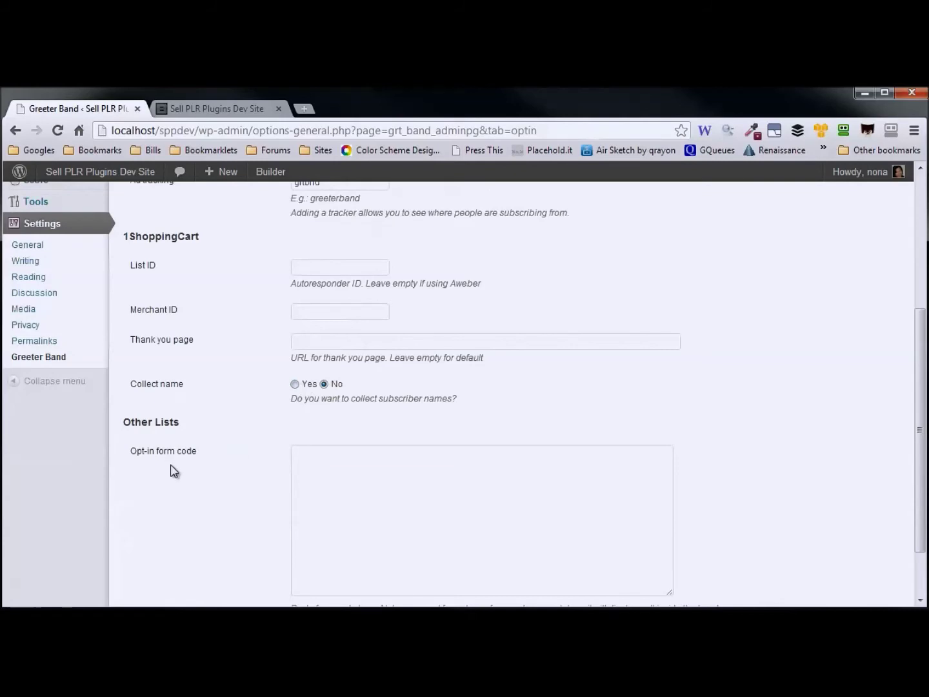
{"action": "scroll", "coordinate": [172, 477], "scroll_direction": "down", "scroll_amount": 1}
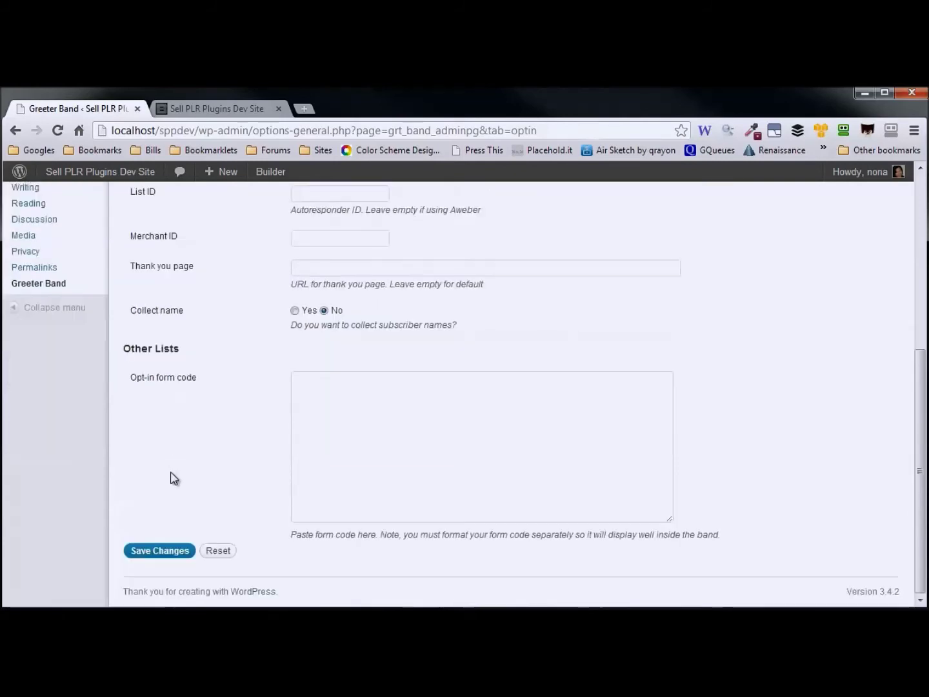
{"action": "left_click", "coordinate": [440, 419]}
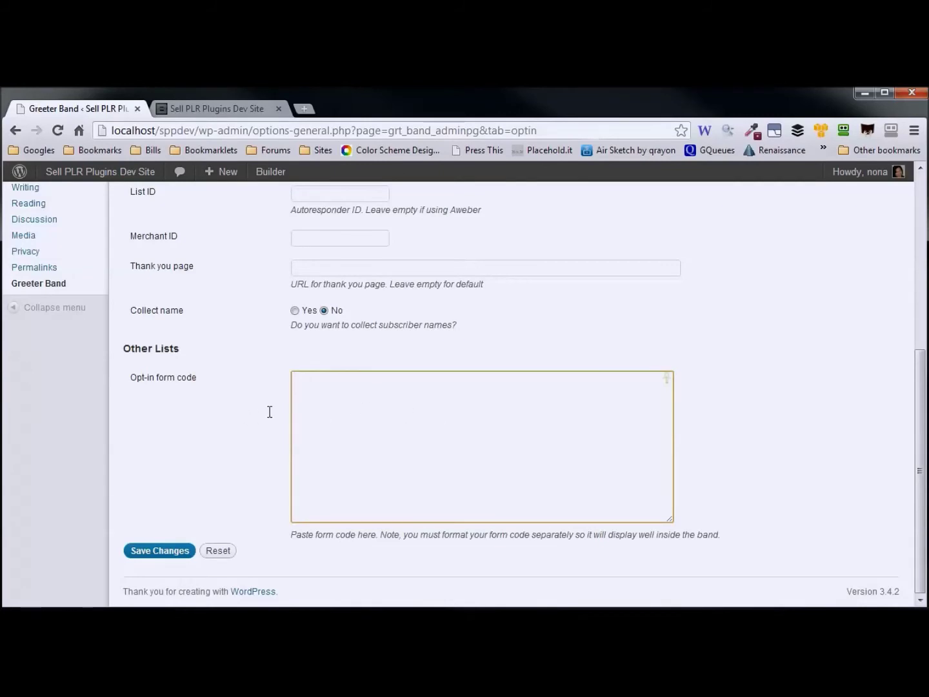
{"action": "left_click", "coordinate": [167, 558]}
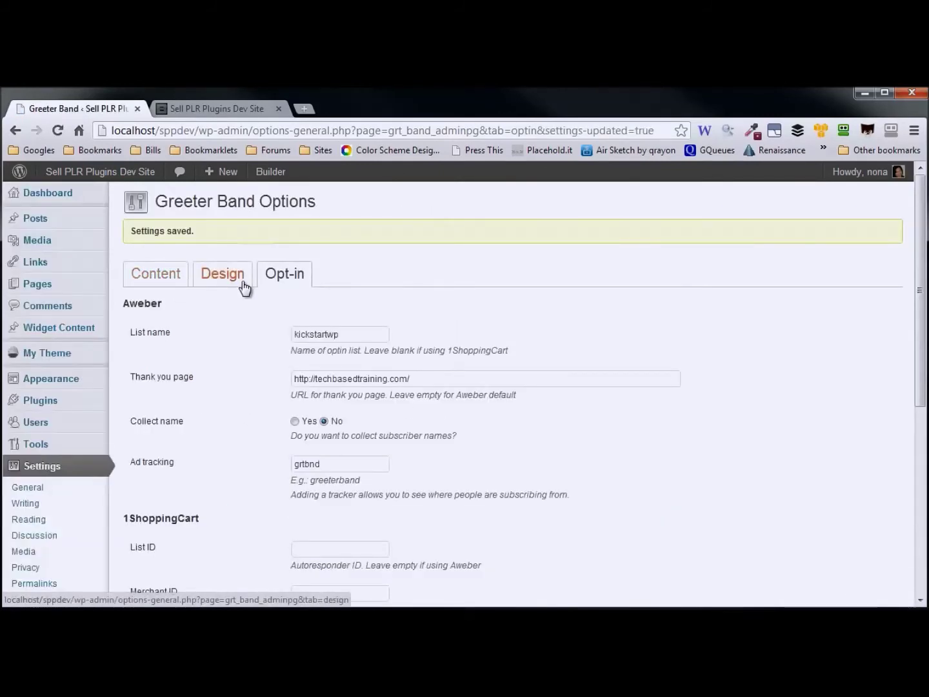
In the overall band design settings, set the band background color to 35CCC7 and the bottom border color to 136E6E
{"action": "left_click", "coordinate": [244, 287]}
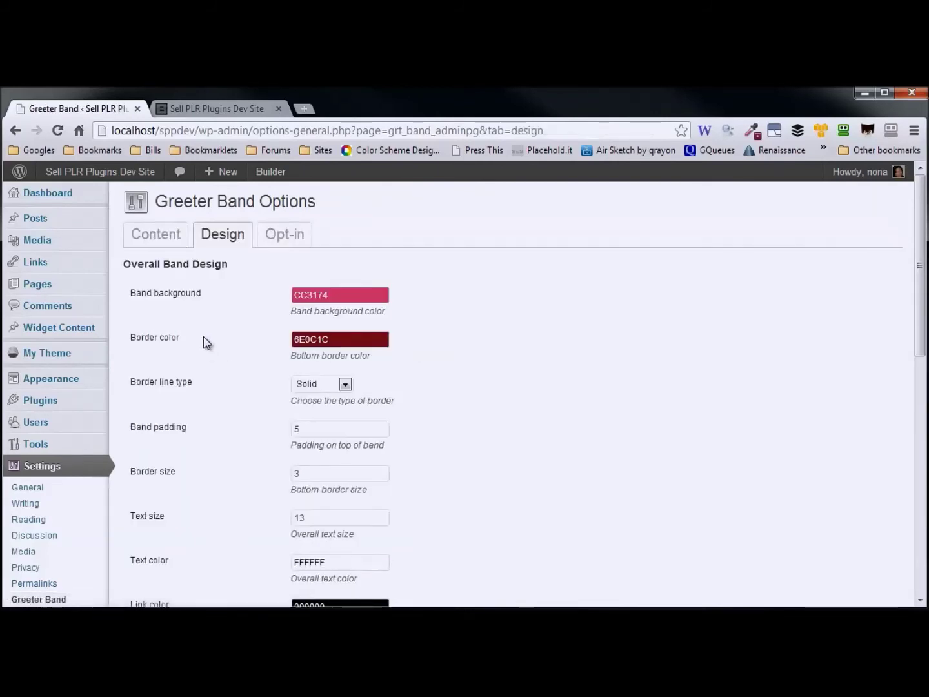
{"action": "left_click", "coordinate": [340, 294]}
{"action": "left_click", "coordinate": [463, 314]}
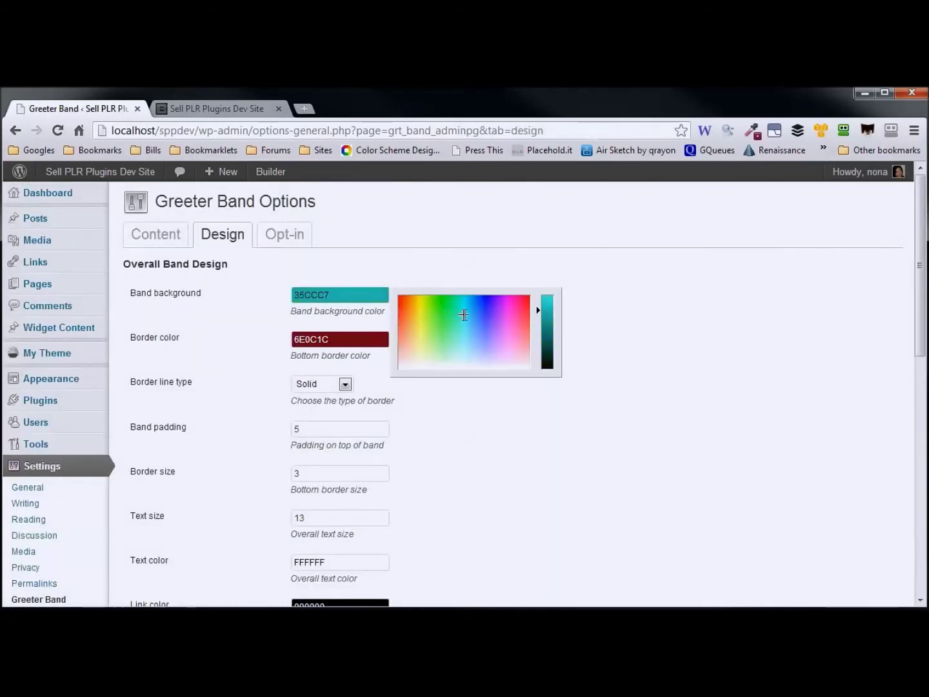
{"action": "left_click", "coordinate": [348, 339]}
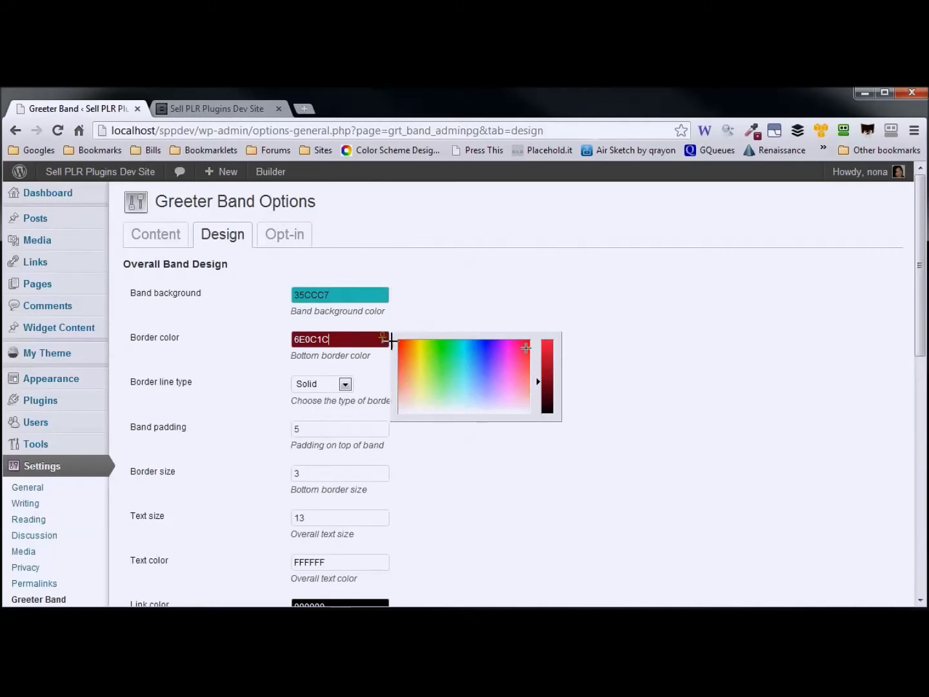
{"action": "left_click", "coordinate": [462, 352]}
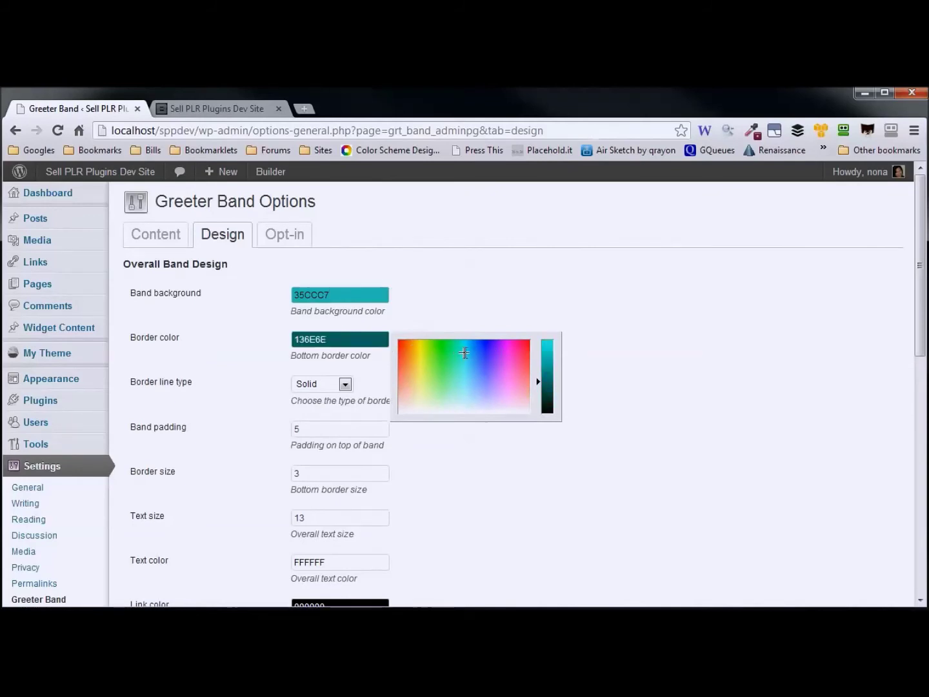
{"action": "left_click", "coordinate": [310, 386]}
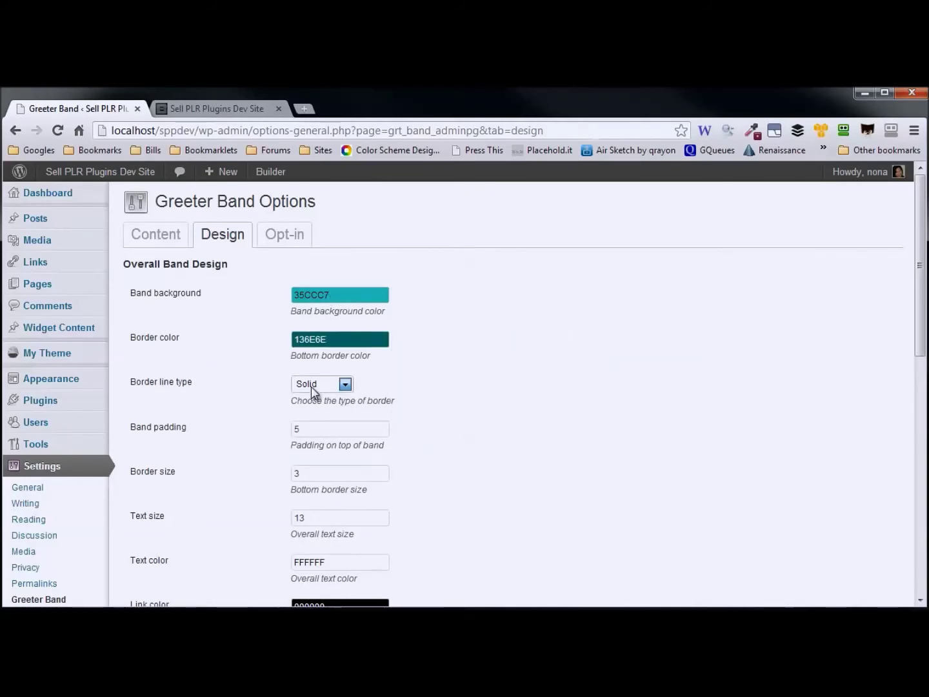
{"action": "left_click", "coordinate": [418, 404]}
Set the band's bottom border size to 2 and the overall text size to 14
{"action": "scroll", "coordinate": [407, 437], "scroll_direction": "down", "scroll_amount": 2}
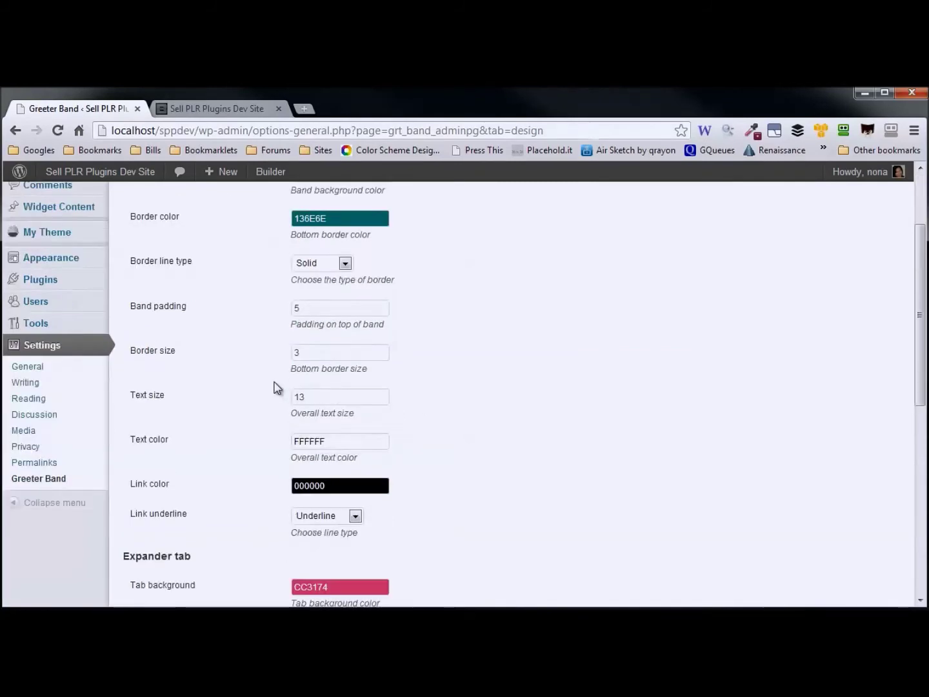
{"action": "left_click_drag", "start_coordinate": [308, 356], "coordinate": [282, 352]}
{"action": "type", "text": "2"}
{"action": "left_click", "coordinate": [248, 386]}
{"action": "left_click", "coordinate": [321, 397]}
{"action": "left_click_drag", "start_coordinate": [320, 397], "coordinate": [250, 395]}
{"action": "type", "text": "14"}
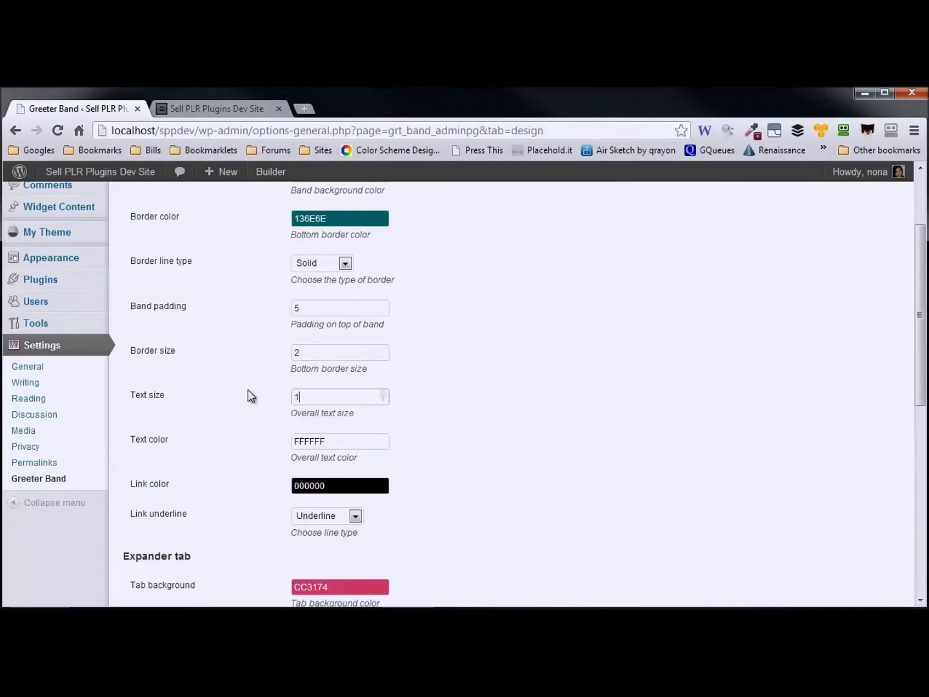
{"action": "left_click", "coordinate": [237, 427]}
Set the band's link color to the blue 2B48FF, keeping white text and the Underline link style
{"action": "scroll", "coordinate": [468, 402], "scroll_direction": "up", "scroll_amount": 3}
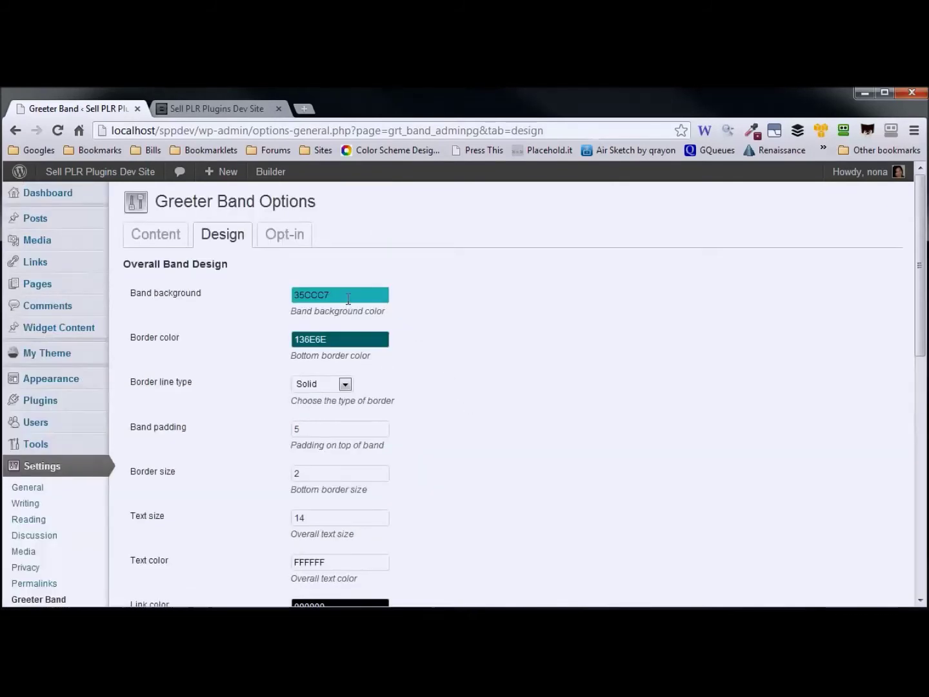
{"action": "scroll", "coordinate": [451, 391], "scroll_direction": "down", "scroll_amount": 2}
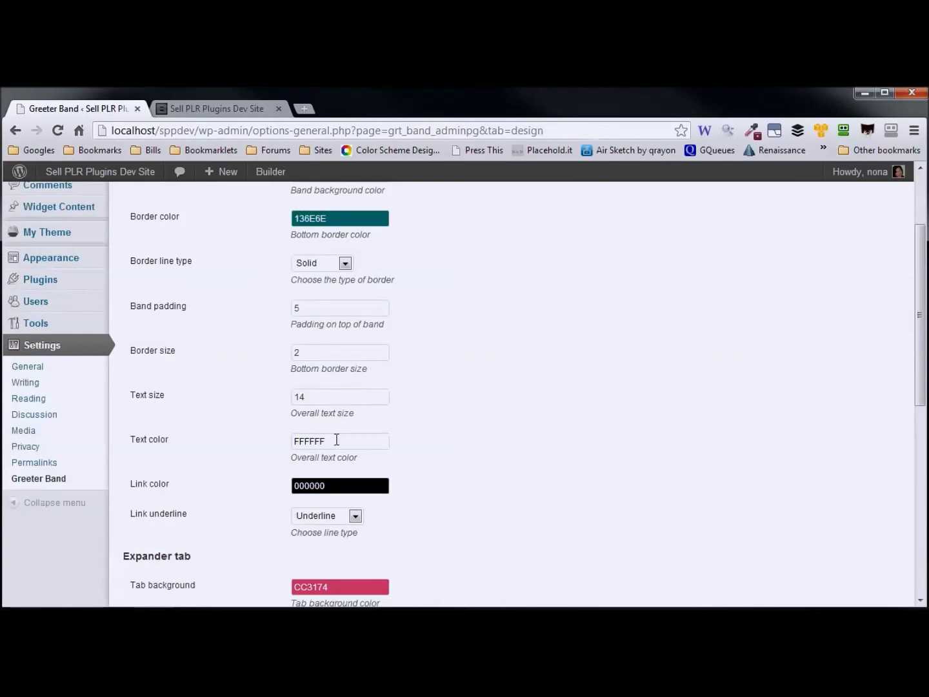
{"action": "left_click", "coordinate": [336, 440]}
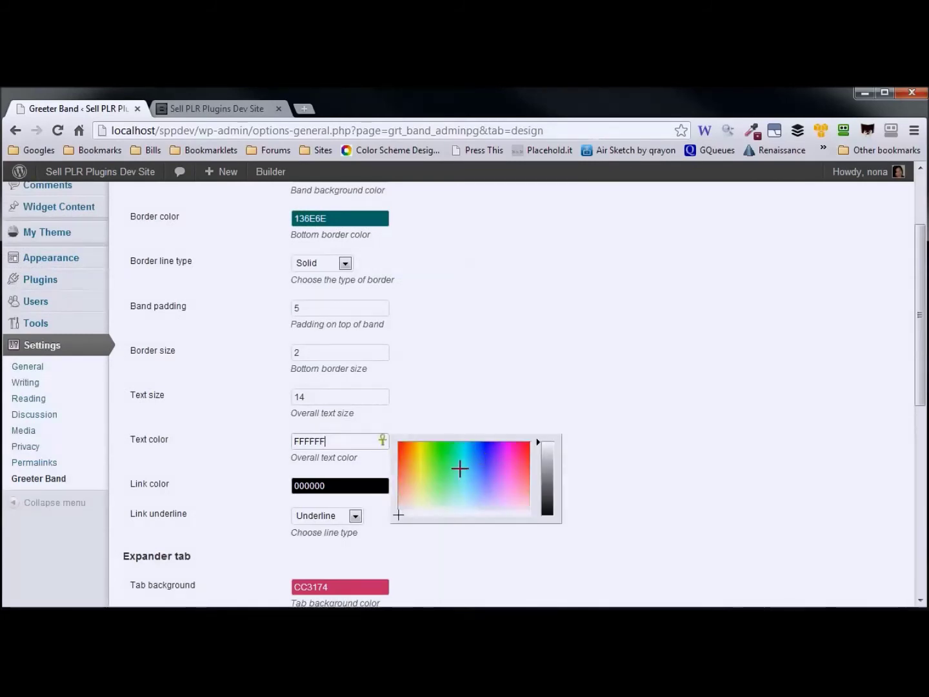
{"action": "left_click", "coordinate": [476, 406]}
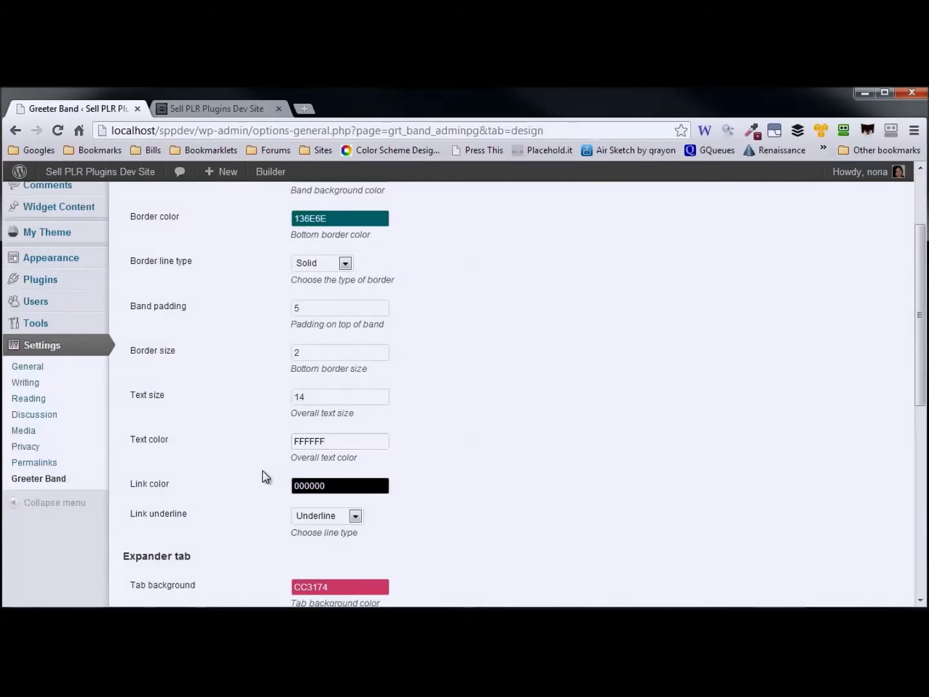
{"action": "left_click", "coordinate": [326, 486]}
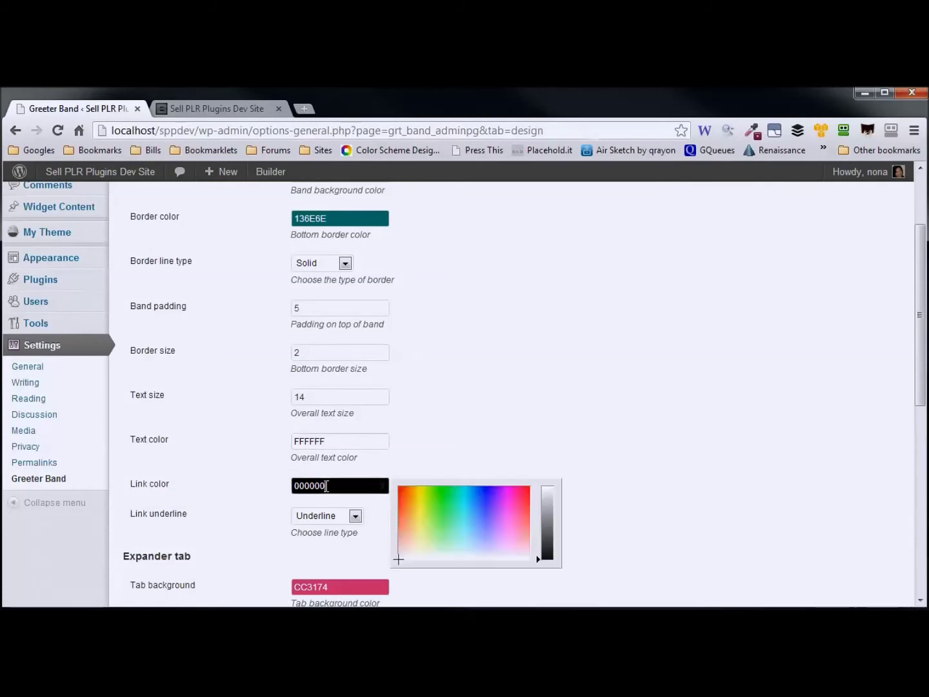
{"action": "left_click", "coordinate": [488, 503]}
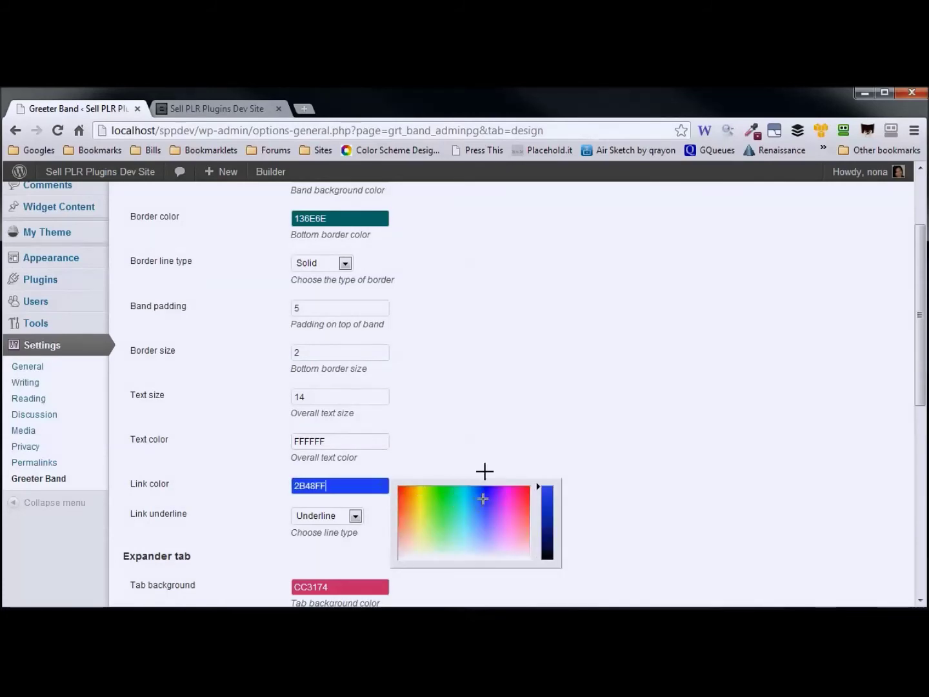
{"action": "left_click", "coordinate": [490, 466]}
{"action": "scroll", "coordinate": [403, 485], "scroll_direction": "down", "scroll_amount": 2}
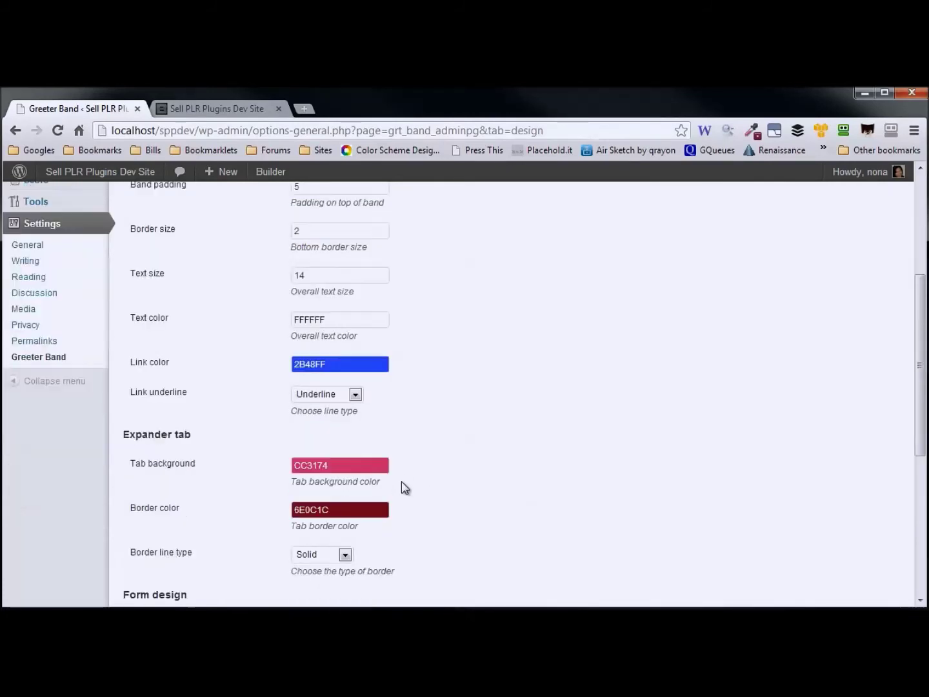
{"action": "left_click", "coordinate": [329, 395]}
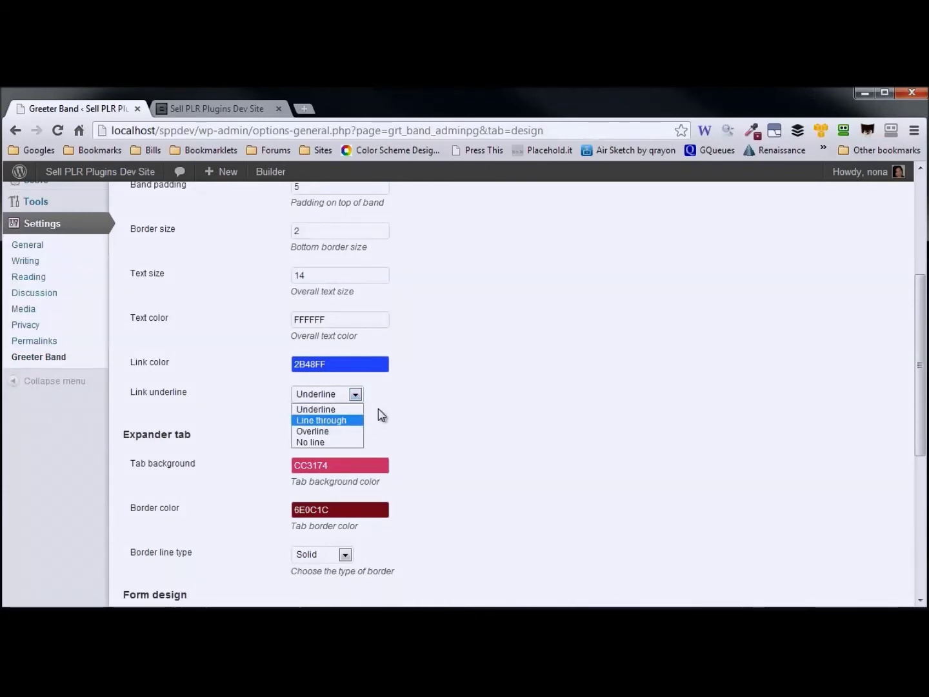
{"action": "left_click", "coordinate": [423, 409]}
Look at the band's expander tab on the Sell PLR Plugins Dev Site front page and return to the design settings
{"action": "scroll", "coordinate": [253, 441], "scroll_direction": "down", "scroll_amount": 2}
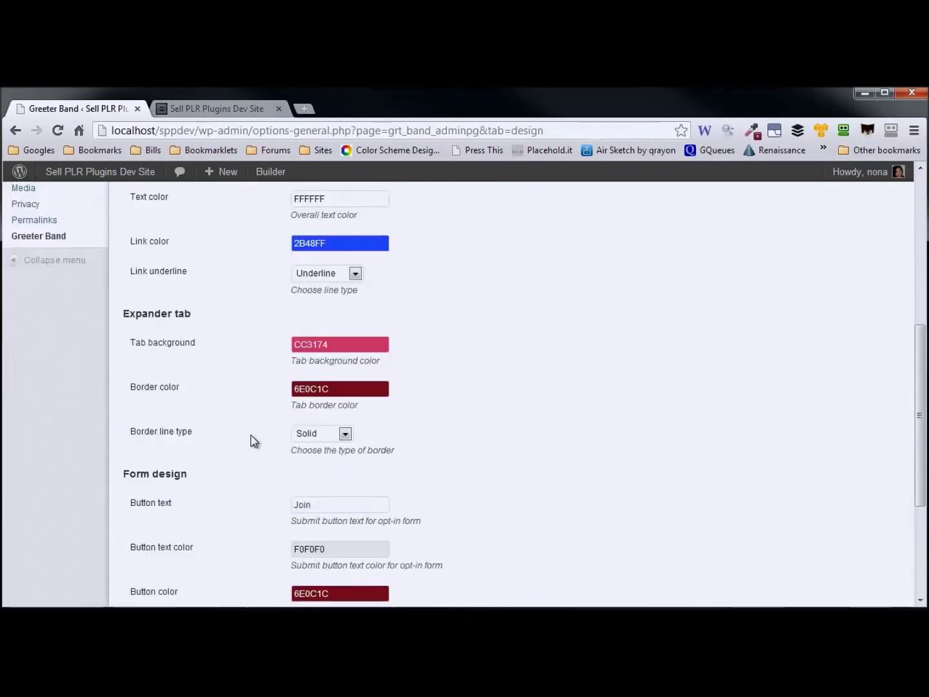
{"action": "left_click", "coordinate": [241, 110]}
{"action": "left_click", "coordinate": [887, 196]}
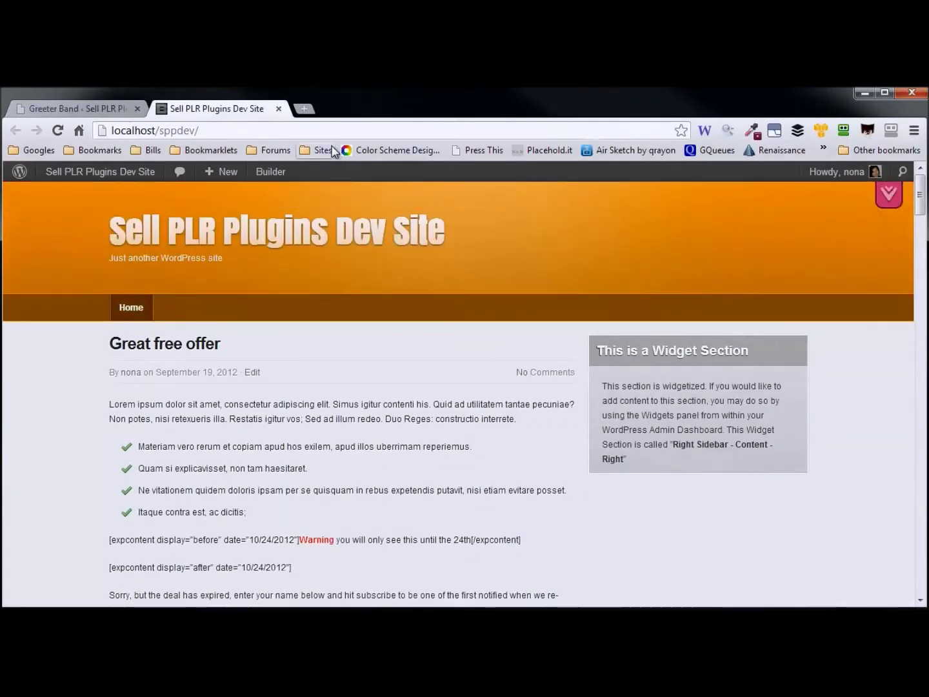
{"action": "left_click", "coordinate": [85, 108]}
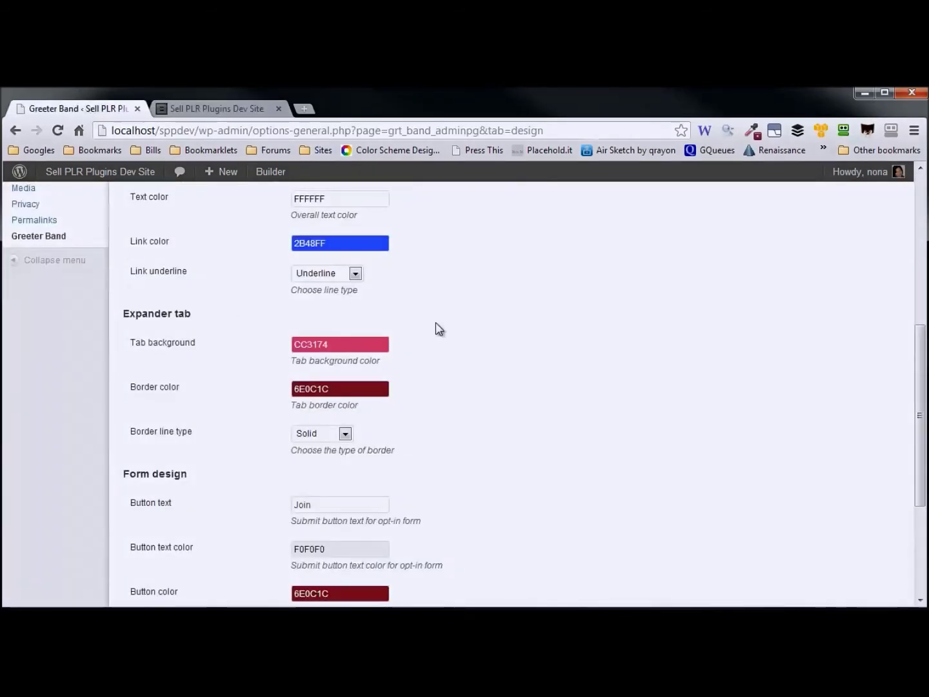
Copy the band background color 35CCC7 into the expander tab's background color
{"action": "scroll", "coordinate": [379, 302], "scroll_direction": "up", "scroll_amount": 6}
{"action": "left_click_drag", "start_coordinate": [328, 290], "coordinate": [307, 287]}
{"action": "double_click", "coordinate": [303, 297]}
{"action": "key", "text": "ctrl+c"}
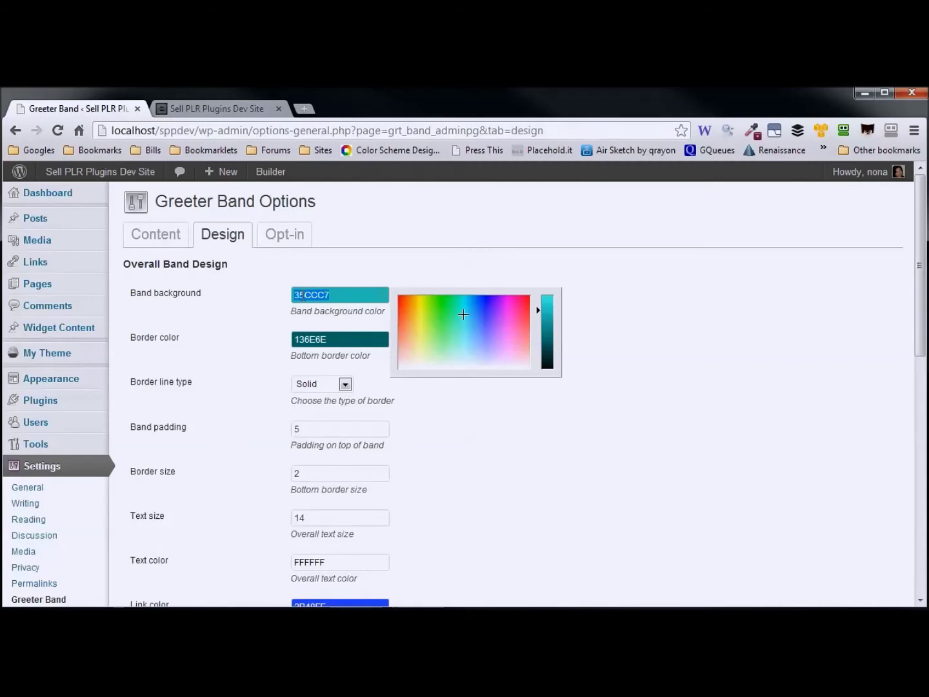
{"action": "scroll", "coordinate": [273, 335], "scroll_direction": "down", "scroll_amount": 5}
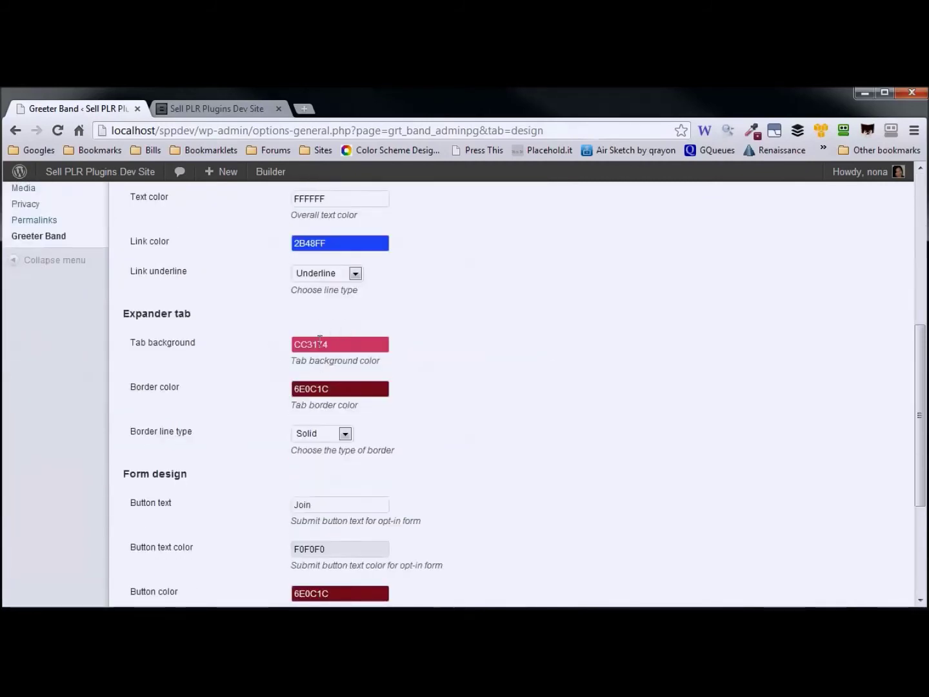
{"action": "double_click", "coordinate": [319, 343]}
{"action": "key", "text": "ctrl+v"}
{"action": "left_click", "coordinate": [266, 340]}
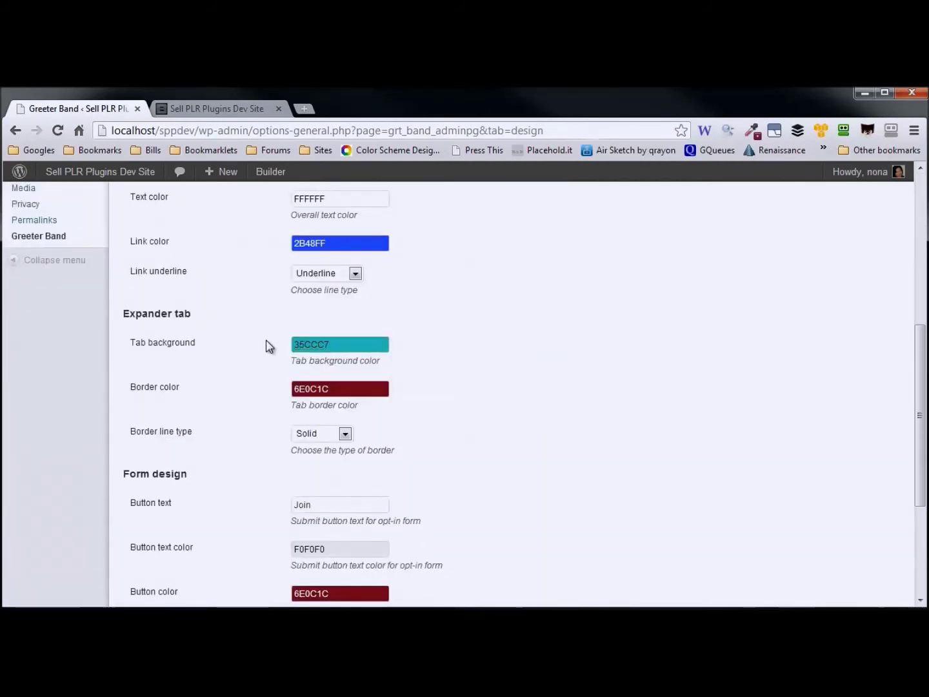
Copy the band's border color 136E6E into the expander tab's border color
{"action": "scroll", "coordinate": [311, 330], "scroll_direction": "up", "scroll_amount": 5}
{"action": "double_click", "coordinate": [316, 342]}
{"action": "key", "text": "ctrl+c"}
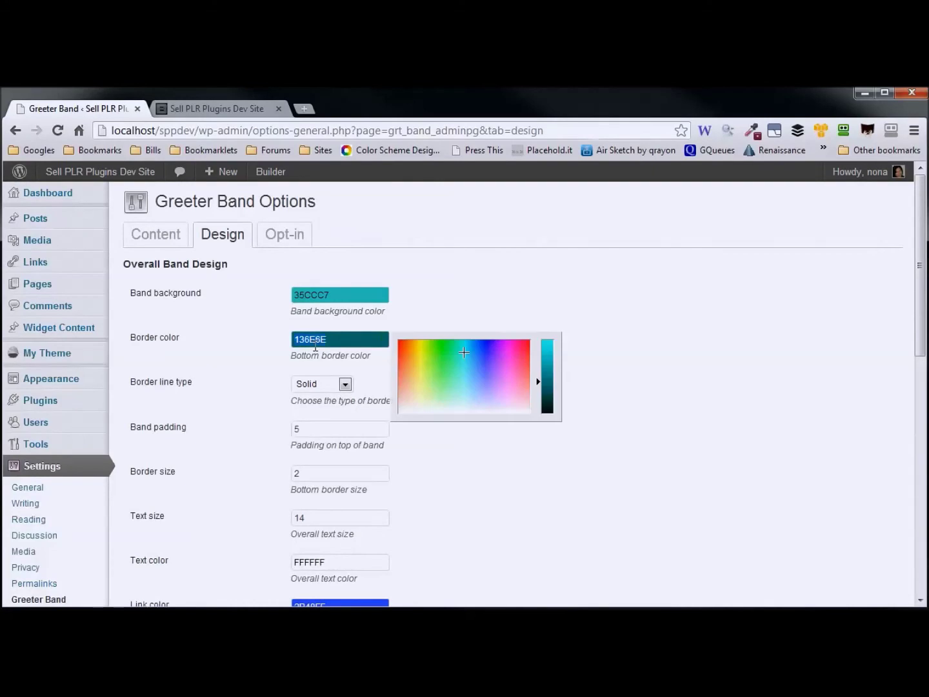
{"action": "left_click", "coordinate": [218, 368]}
{"action": "scroll", "coordinate": [218, 368], "scroll_direction": "down", "scroll_amount": 7}
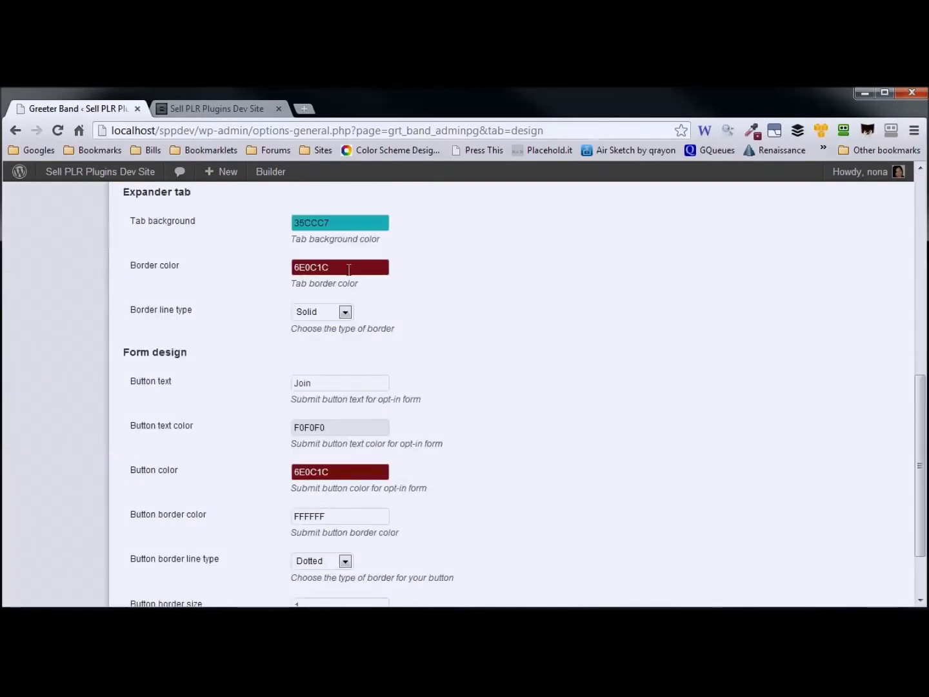
{"action": "double_click", "coordinate": [350, 275]}
{"action": "key", "text": "ctrl+v"}
{"action": "left_click", "coordinate": [403, 310]}
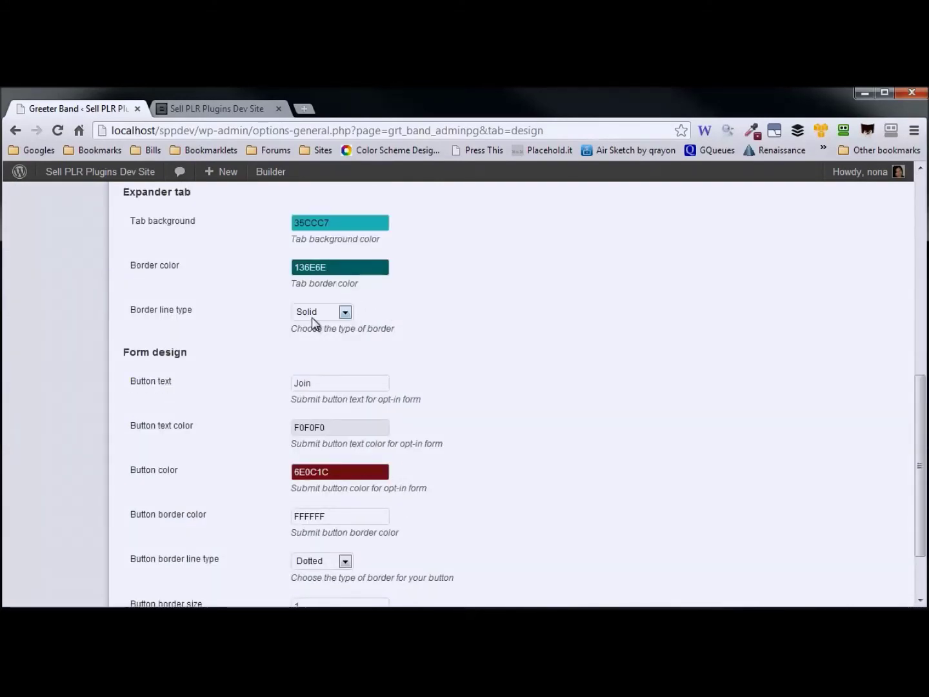
Keep the form design's button text as Join and save the band design settings
{"action": "scroll", "coordinate": [232, 399], "scroll_direction": "down", "scroll_amount": 2}
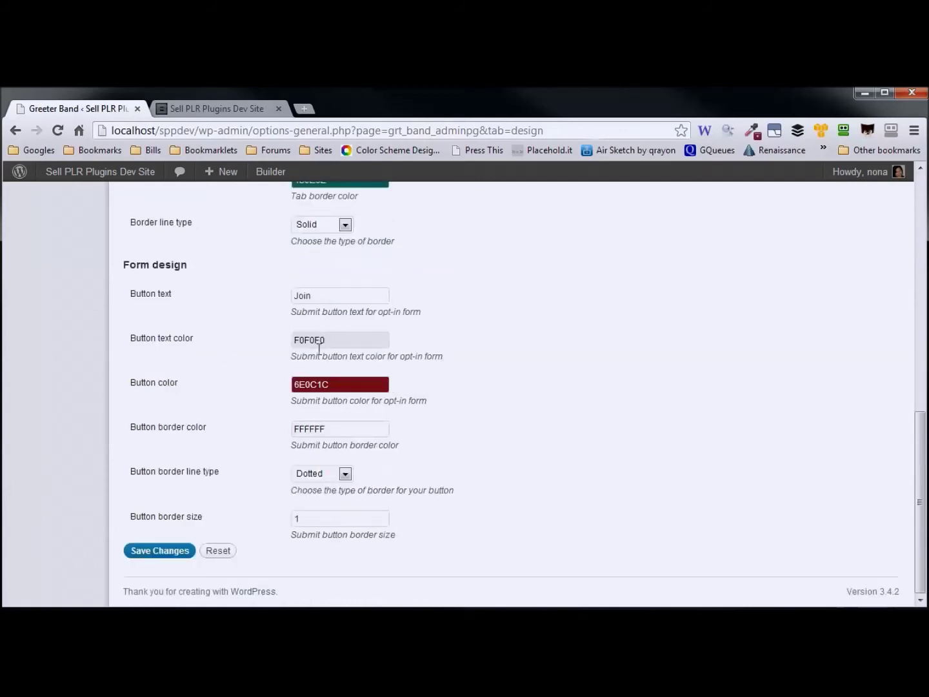
{"action": "double_click", "coordinate": [314, 295]}
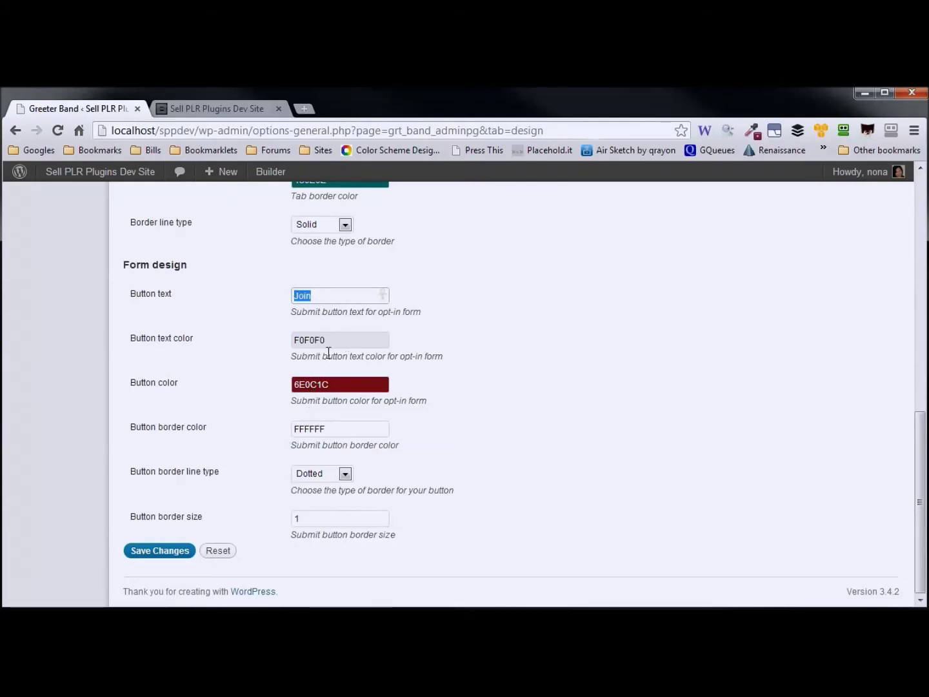
{"action": "left_click", "coordinate": [176, 552]}
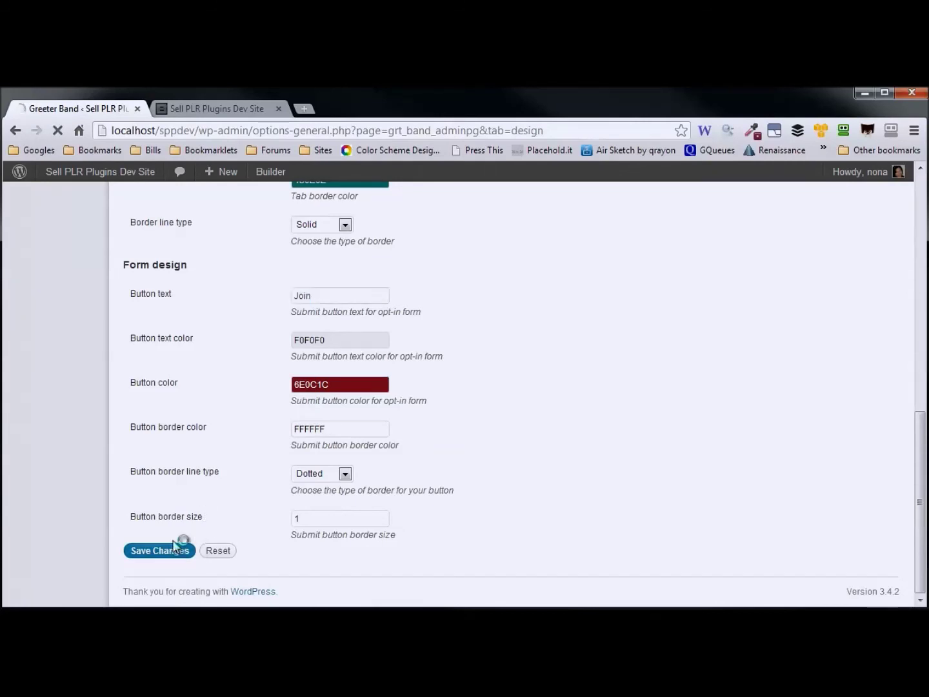
Reload the site's front page and expand the greeter band to inspect its content and colors
{"action": "left_click", "coordinate": [207, 113]}
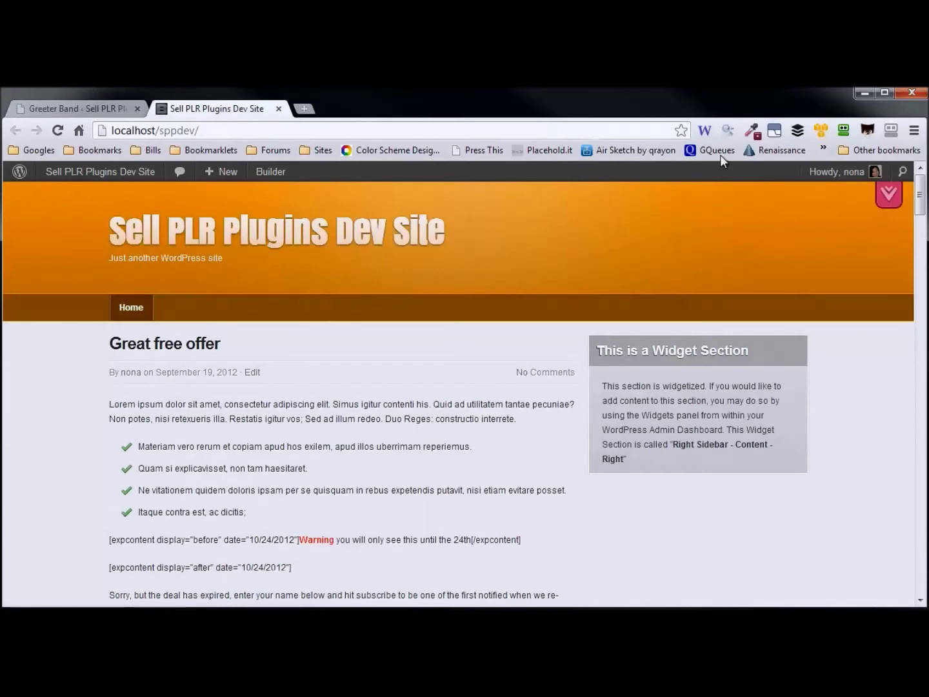
{"action": "left_click", "coordinate": [58, 131]}
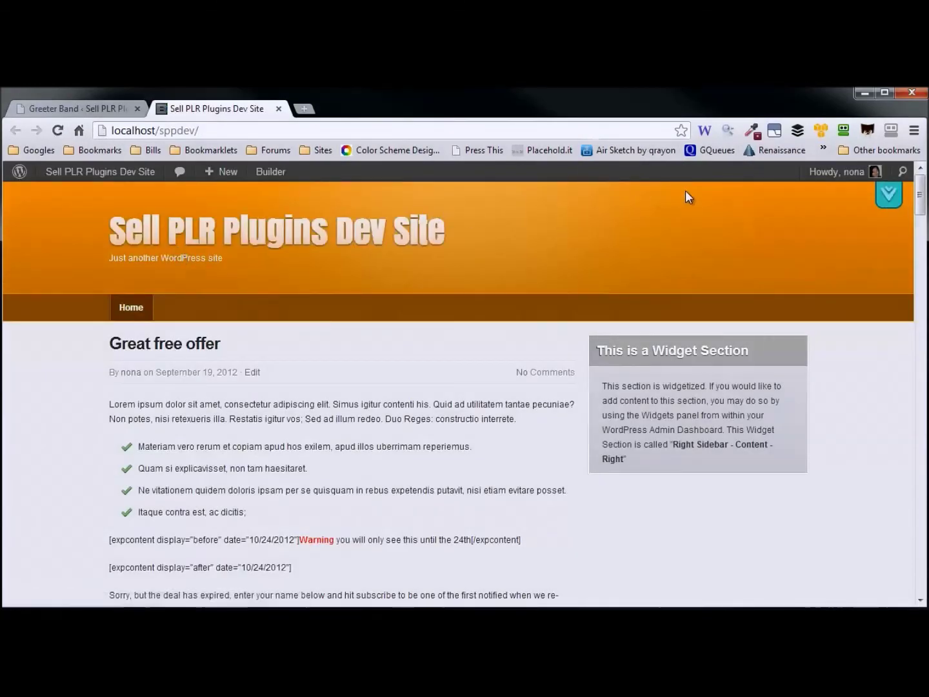
{"action": "left_click", "coordinate": [877, 200]}
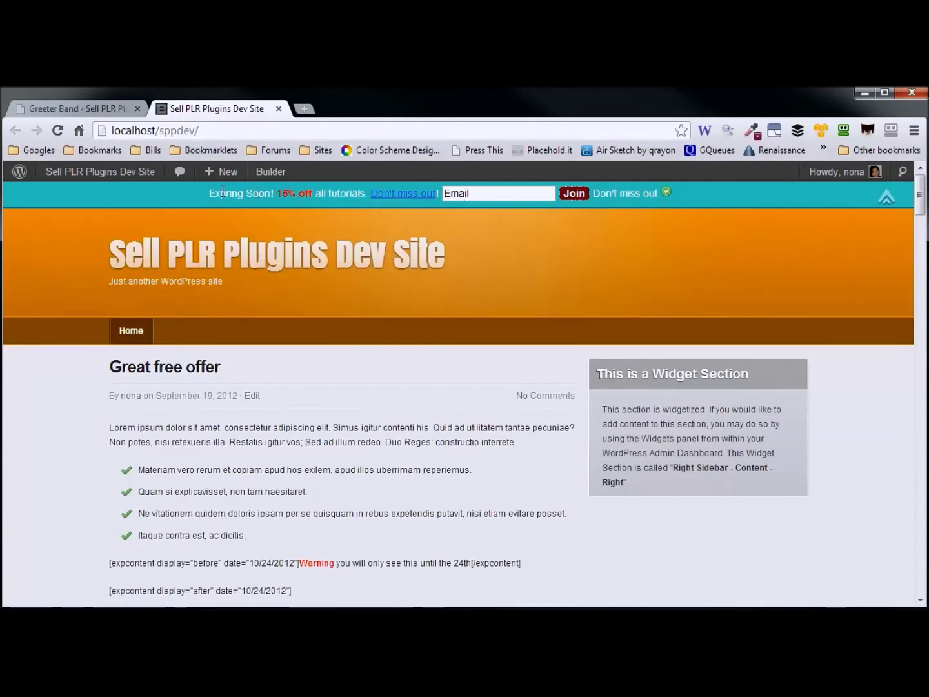
Reload the front page, check the greeter band along the page, and open the post How to Build a Website – The Right Way
{"action": "left_click_drag", "start_coordinate": [213, 189], "coordinate": [445, 193]}
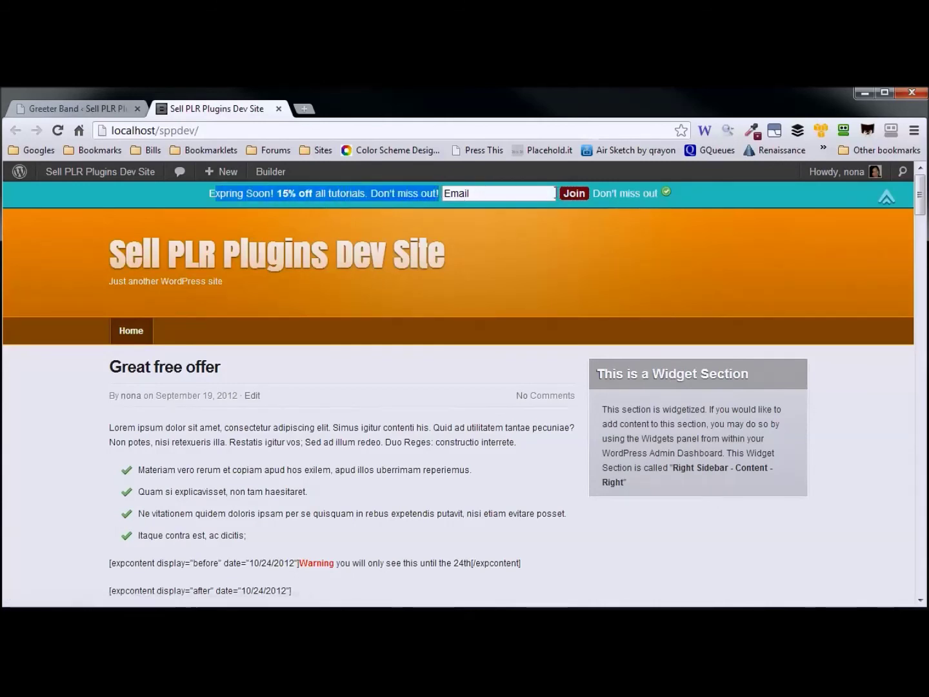
{"action": "key", "text": "F5"}
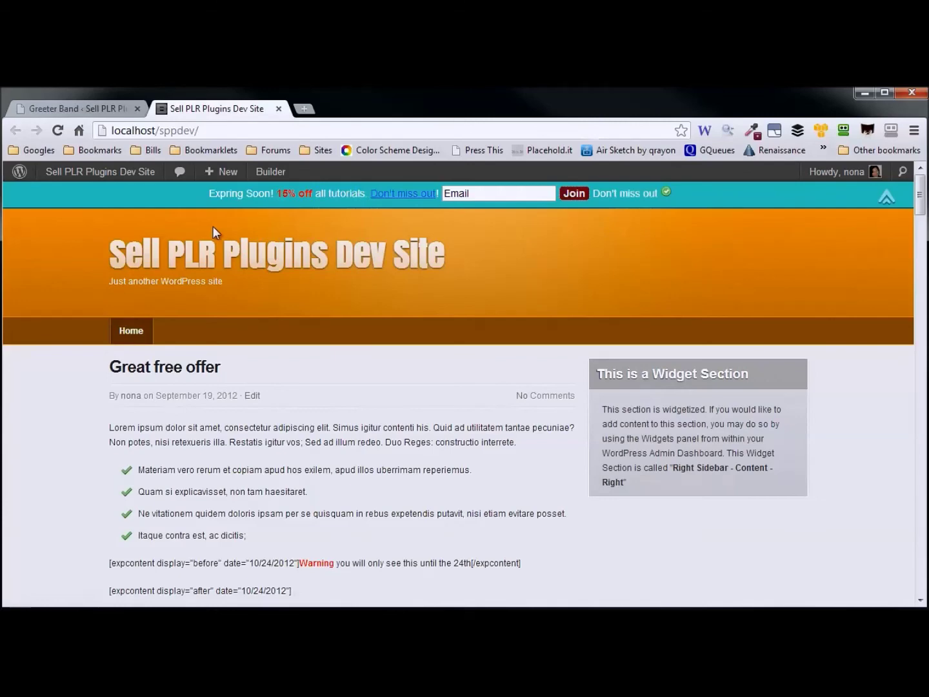
{"action": "scroll", "coordinate": [213, 229], "scroll_direction": "down", "scroll_amount": 2}
{"action": "scroll", "coordinate": [213, 231], "scroll_direction": "down", "scroll_amount": 18}
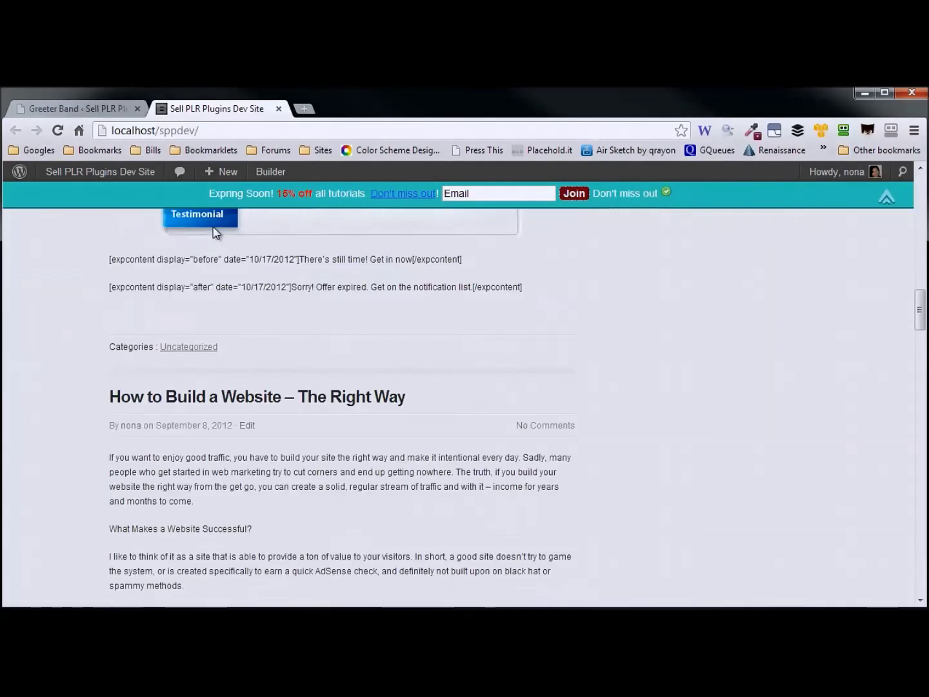
{"action": "left_click", "coordinate": [378, 289]}
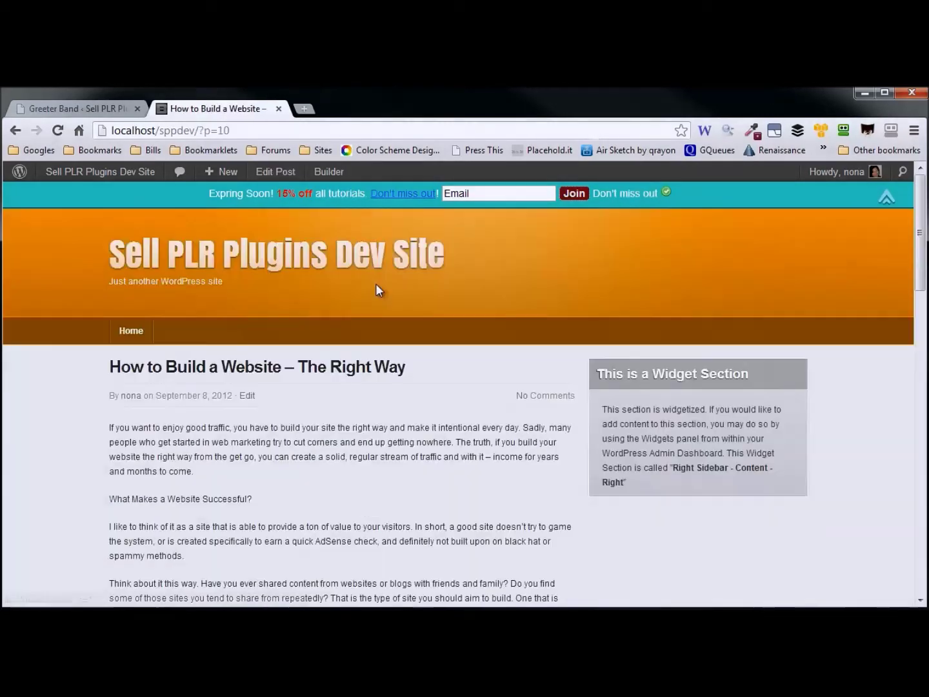
Collapse the greeter band on the post page and check its expander tab down the article and back up
{"action": "left_click", "coordinate": [64, 111]}
{"action": "left_click", "coordinate": [194, 108]}
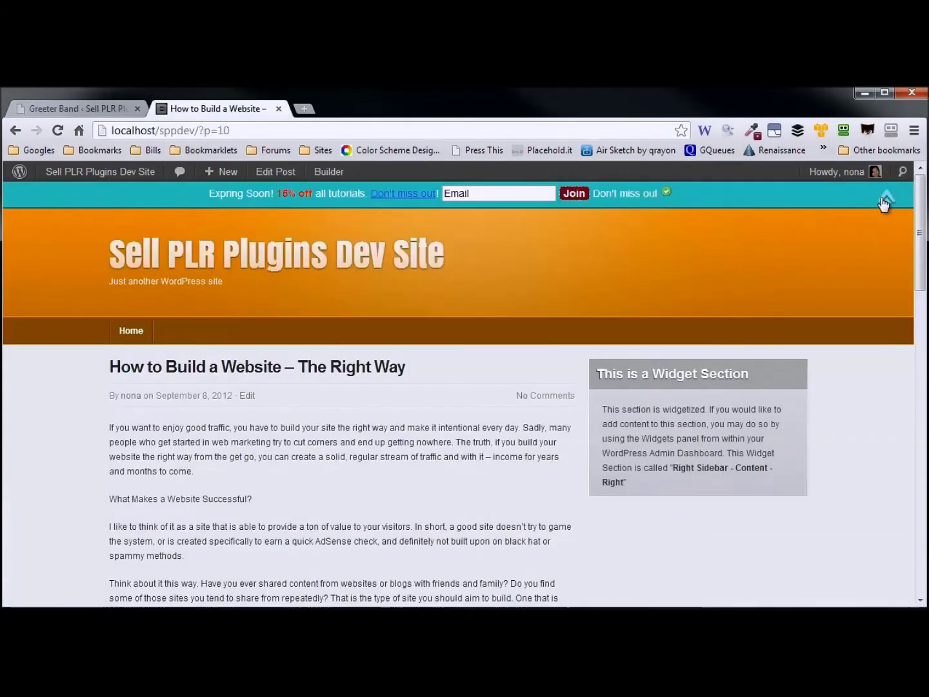
{"action": "left_click", "coordinate": [886, 200]}
{"action": "scroll", "coordinate": [647, 237], "scroll_direction": "down", "scroll_amount": 7}
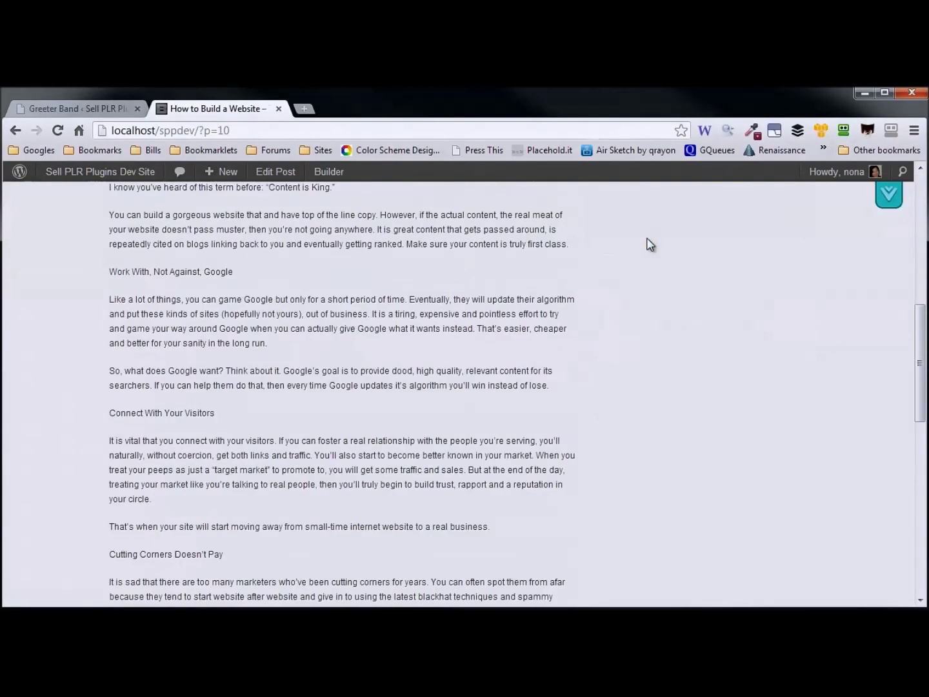
{"action": "scroll", "coordinate": [650, 244], "scroll_direction": "down", "scroll_amount": 5}
{"action": "scroll", "coordinate": [650, 244], "scroll_direction": "up", "scroll_amount": 15}
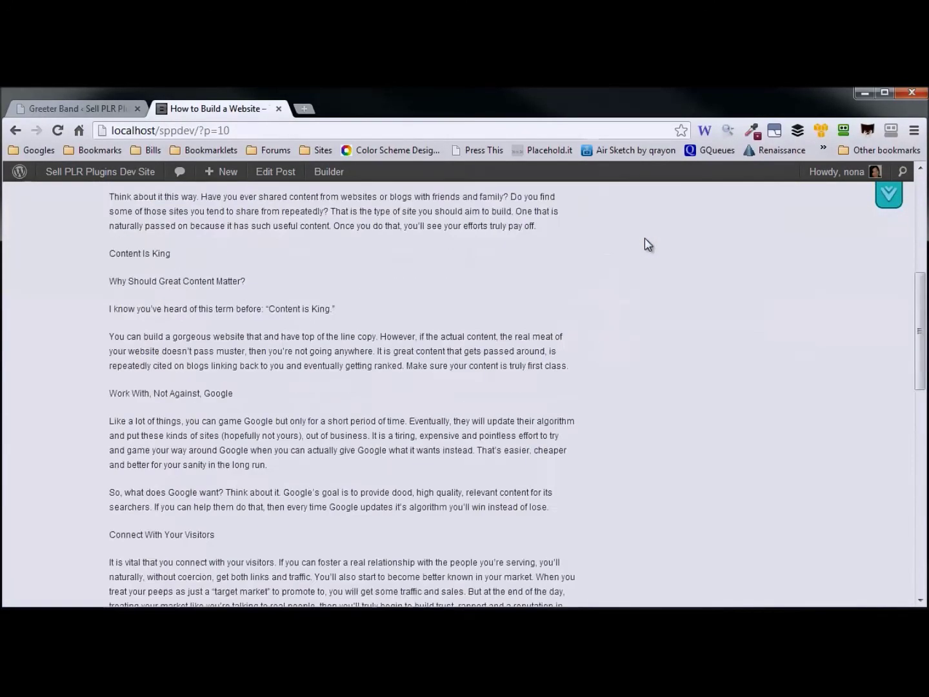
{"action": "mouse_move", "coordinate": [152, 177]}
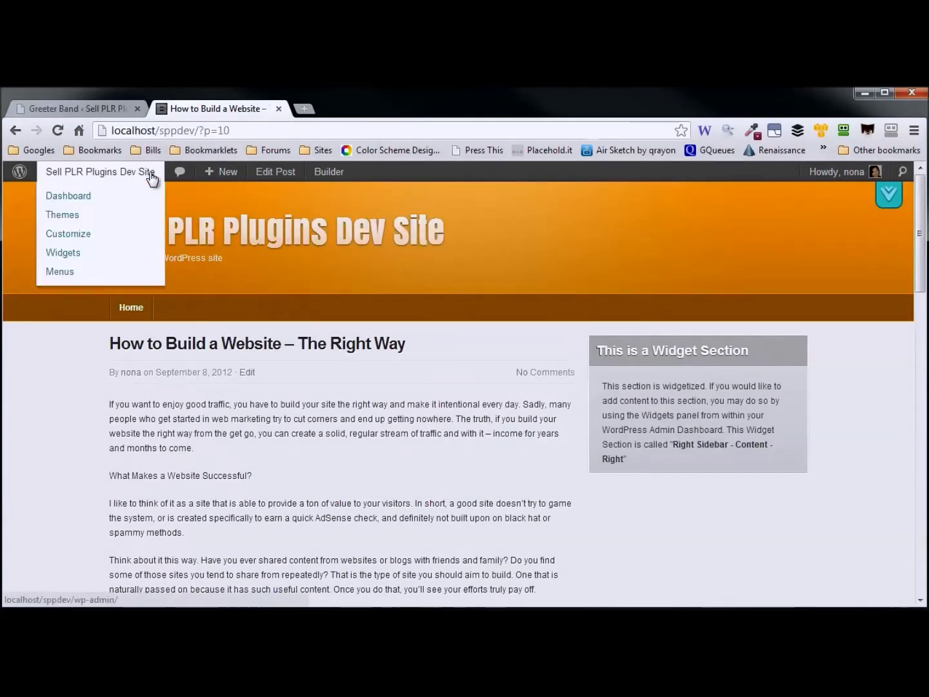
{"action": "left_click", "coordinate": [109, 109]}
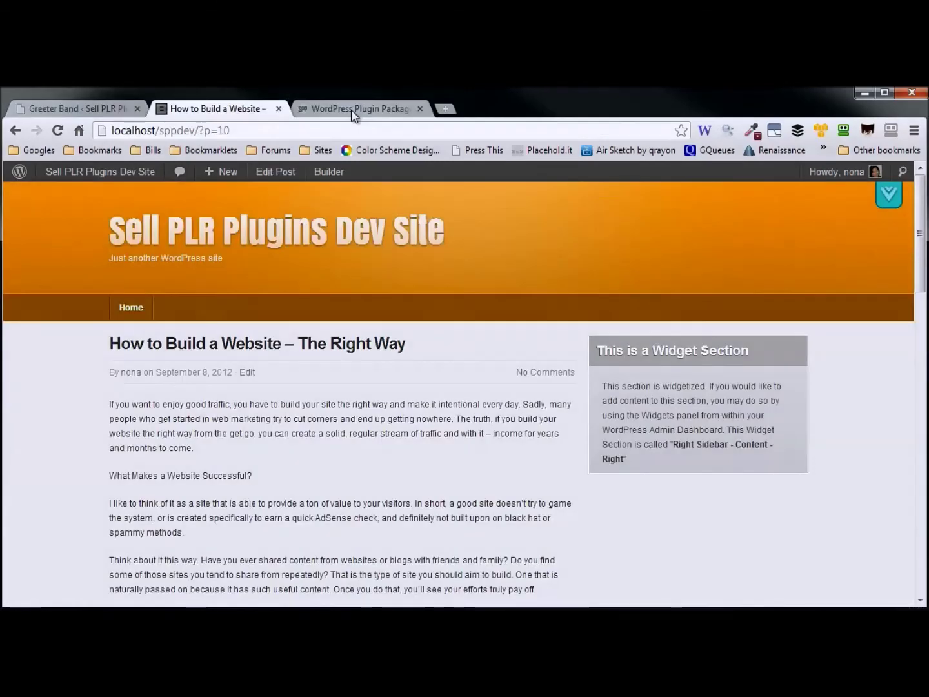